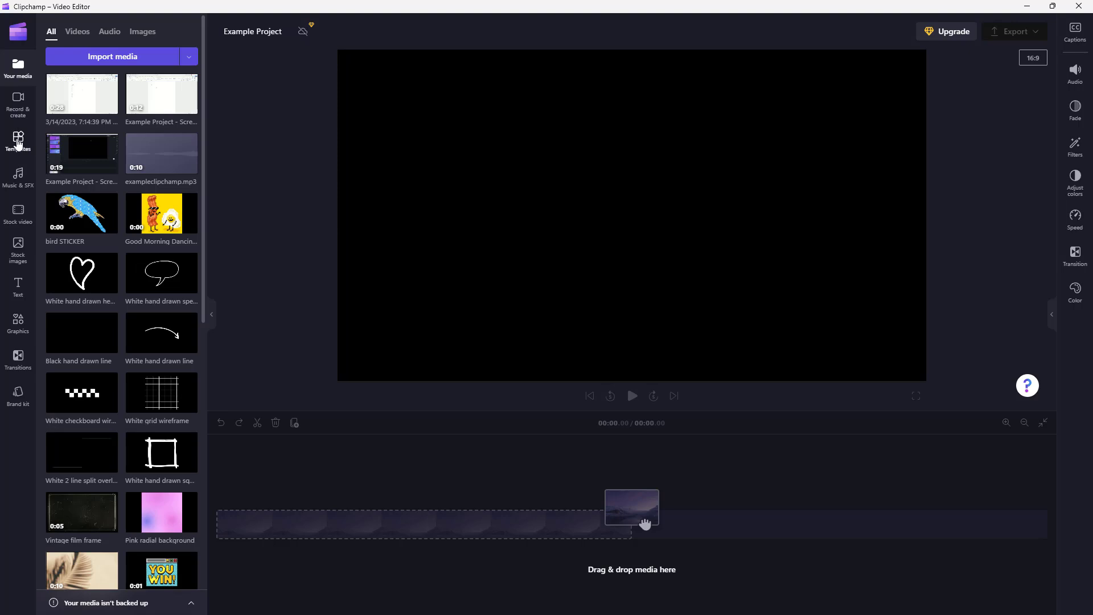
# Step: Switch the left sidebar from imported media to the Templates library
pyautogui.click(18, 143)
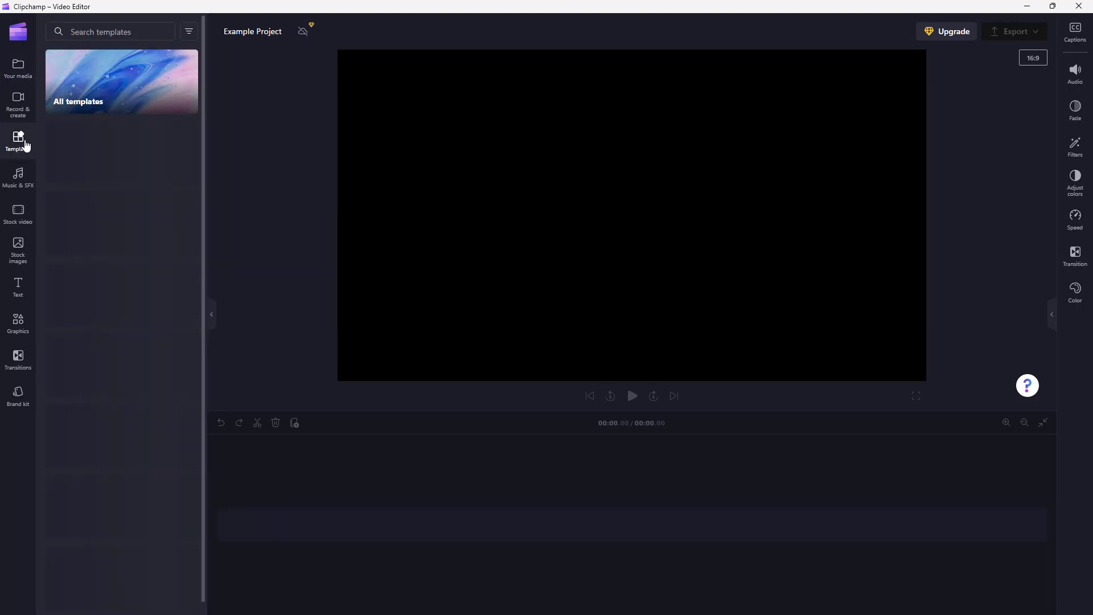
# Step: Open the YouTube template category and browse its gaming intros, outros and other templates
pyautogui.scroll(-12, 197, 262)
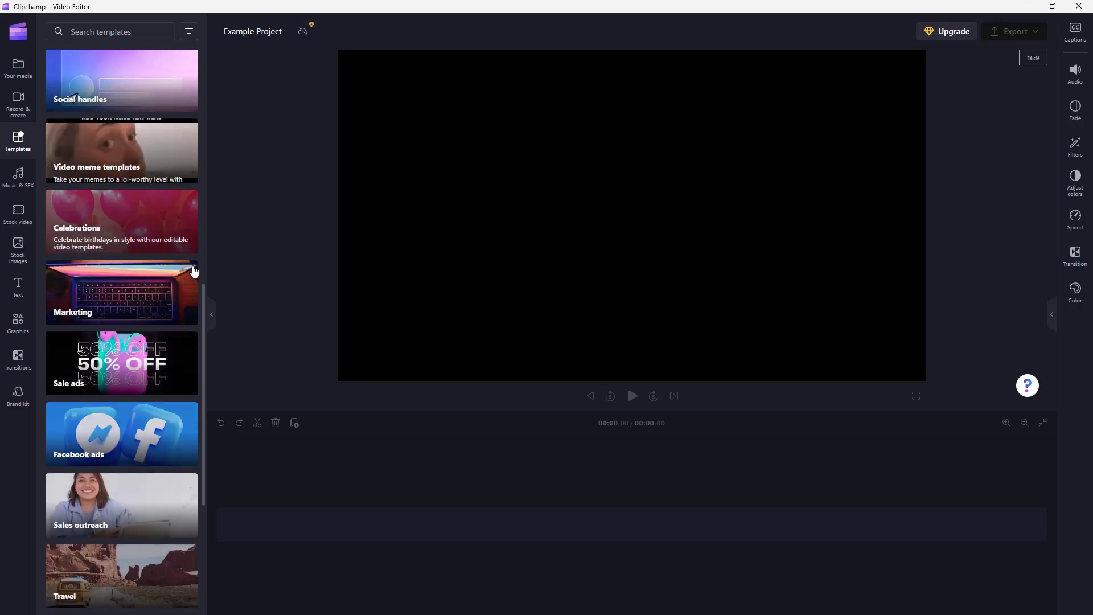
pyautogui.scroll(9, 198, 274)
pyautogui.scroll(3, 199, 276)
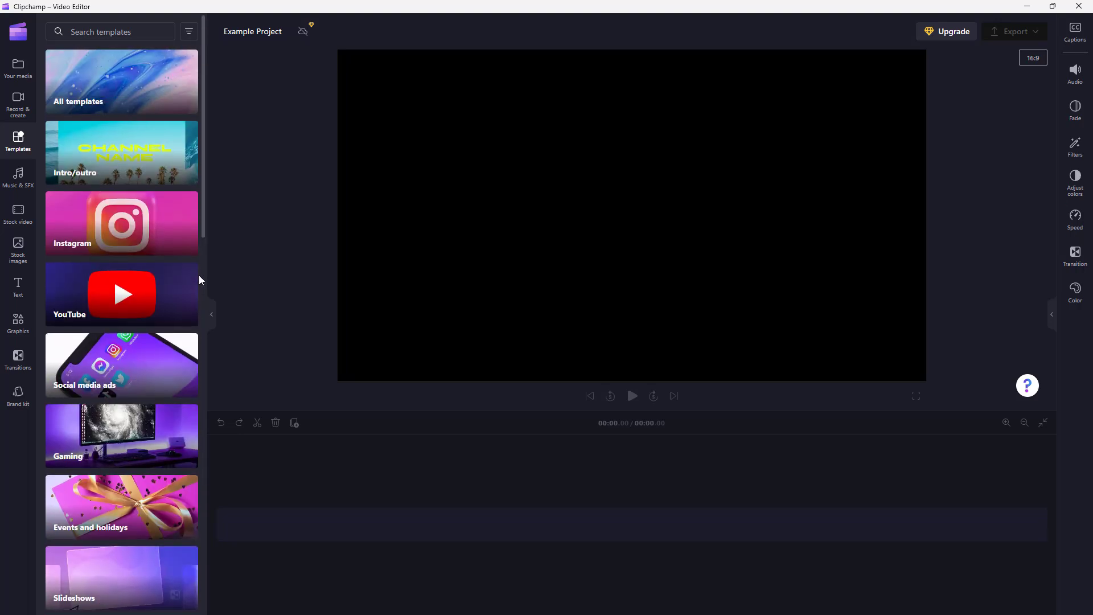
pyautogui.click(148, 291)
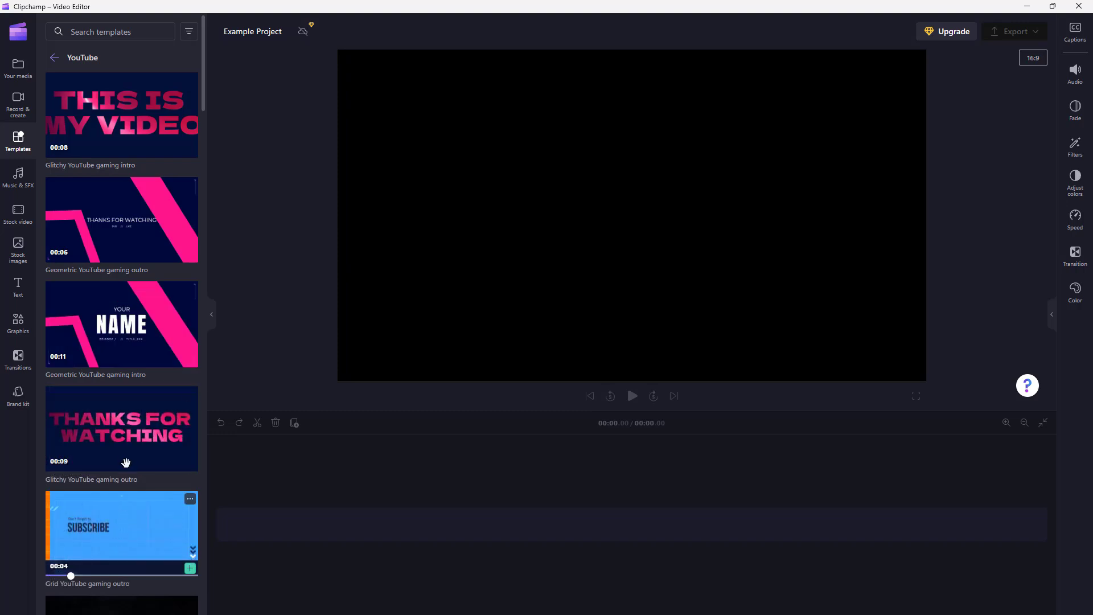
pyautogui.scroll(-15, 124, 398)
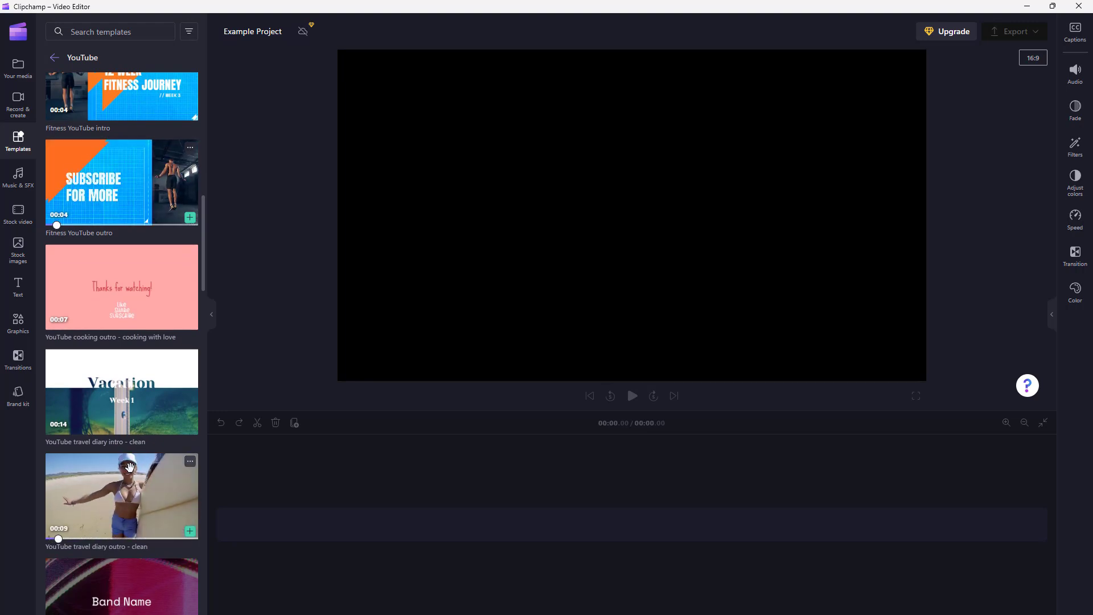
pyautogui.scroll(15, 130, 468)
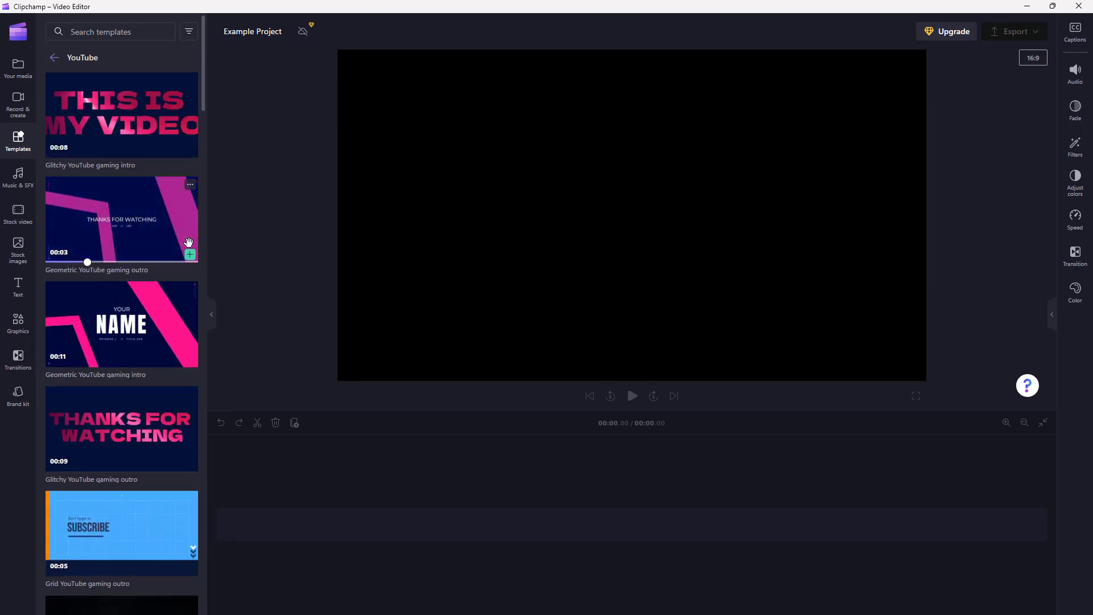
# Step: Add the 5.17-second Geometric YouTube gaming outro to the timeline and select its clip
pyautogui.click(190, 254)
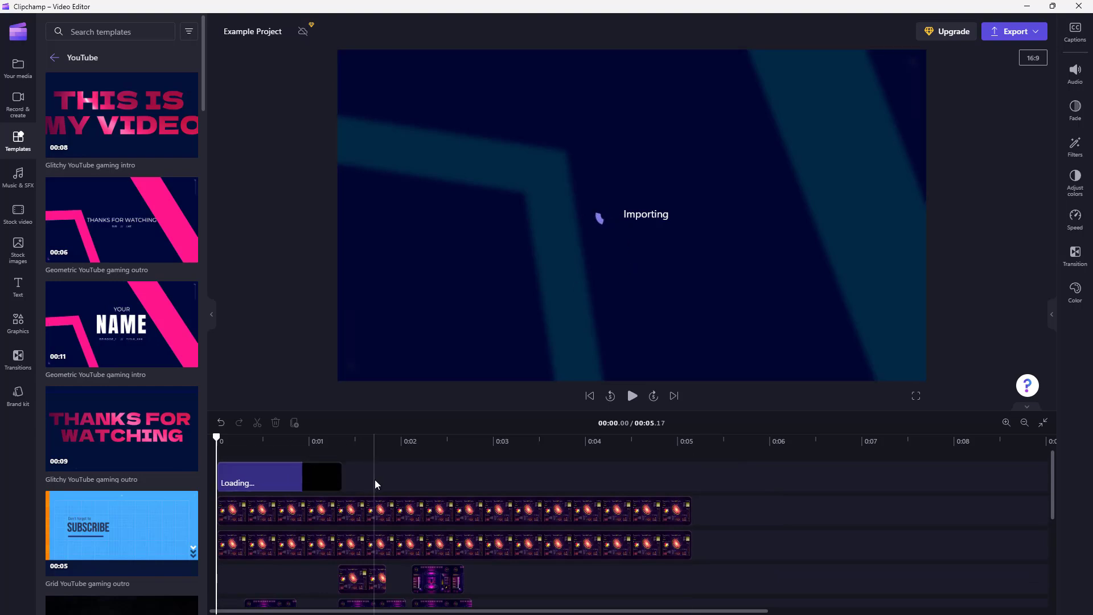
pyautogui.scroll(-2, 374, 480)
pyautogui.scroll(2, 365, 487)
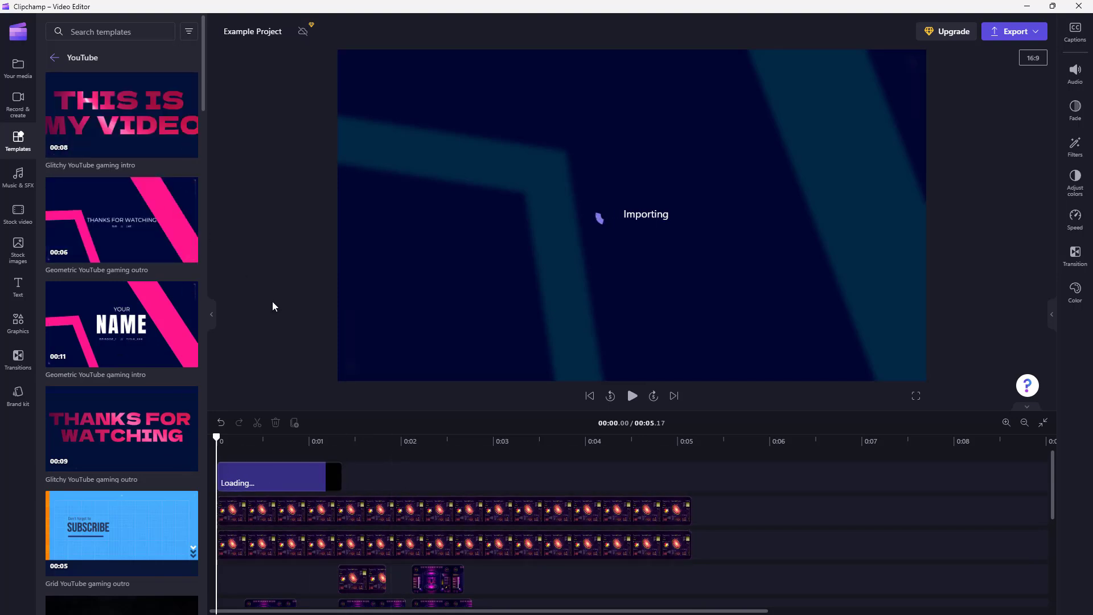
pyautogui.click(302, 483)
pyautogui.click(349, 478)
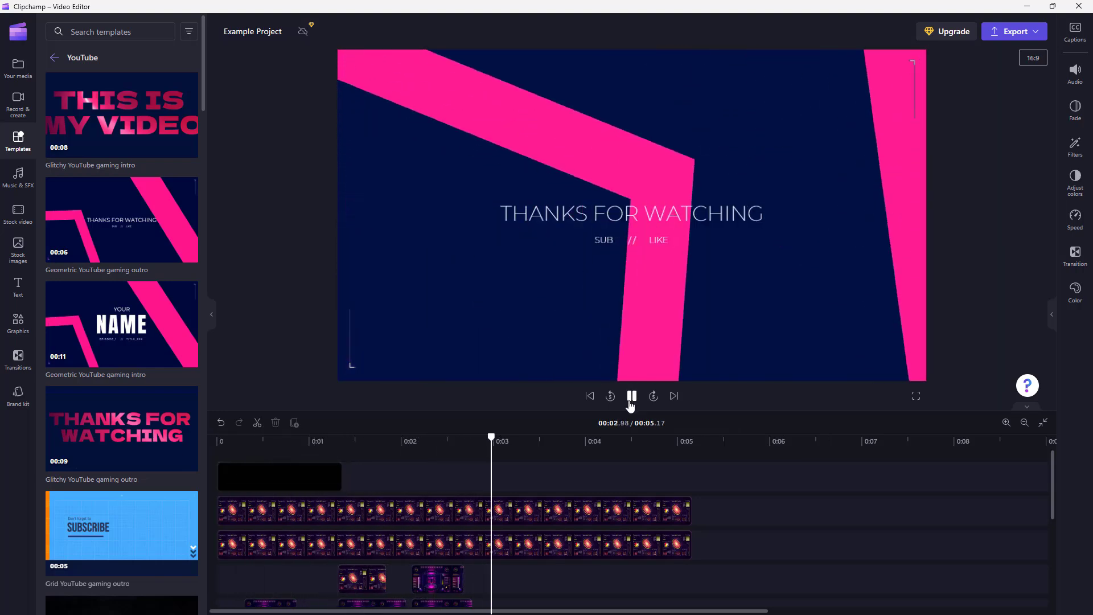
pyautogui.click(632, 395)
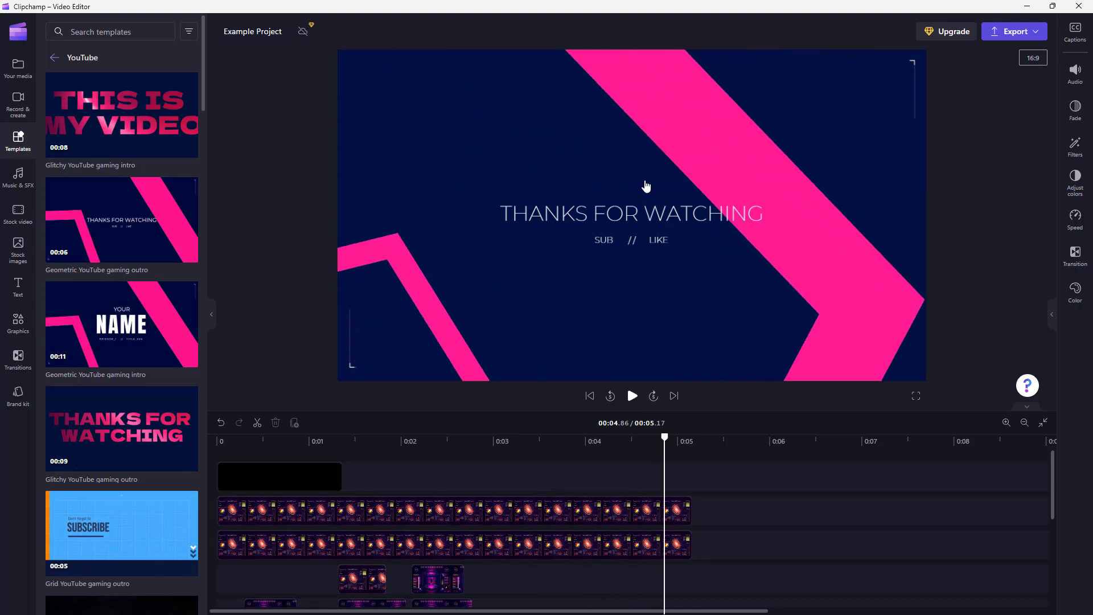
# Step: Replace the 'THANKS FOR WATCHING' title with 'TUTORTUBE' in the Anton font
pyautogui.click(559, 214)
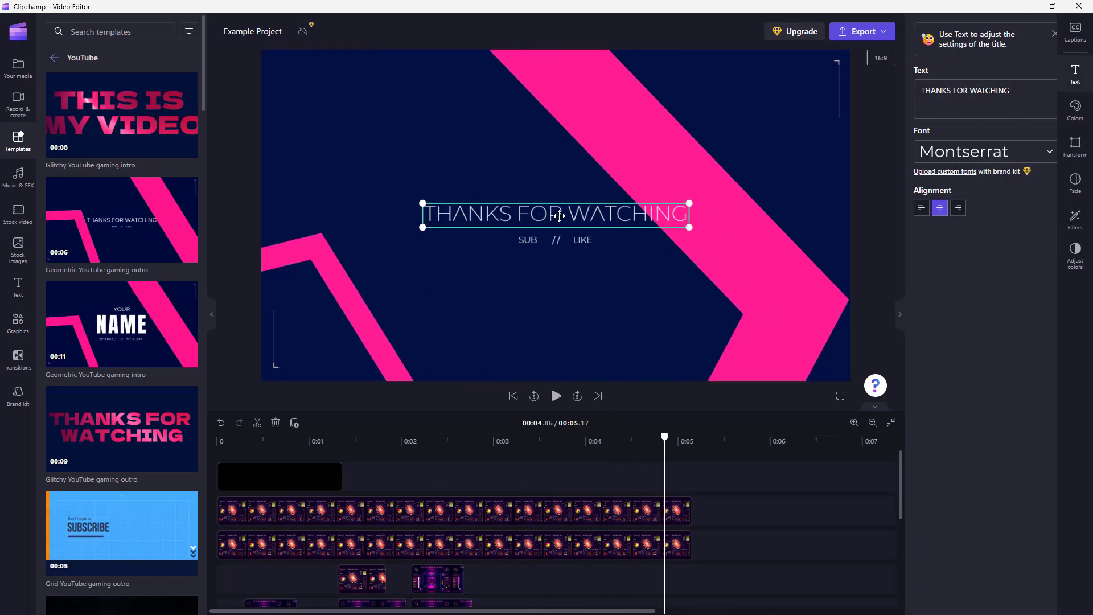
pyautogui.click(866, 78)
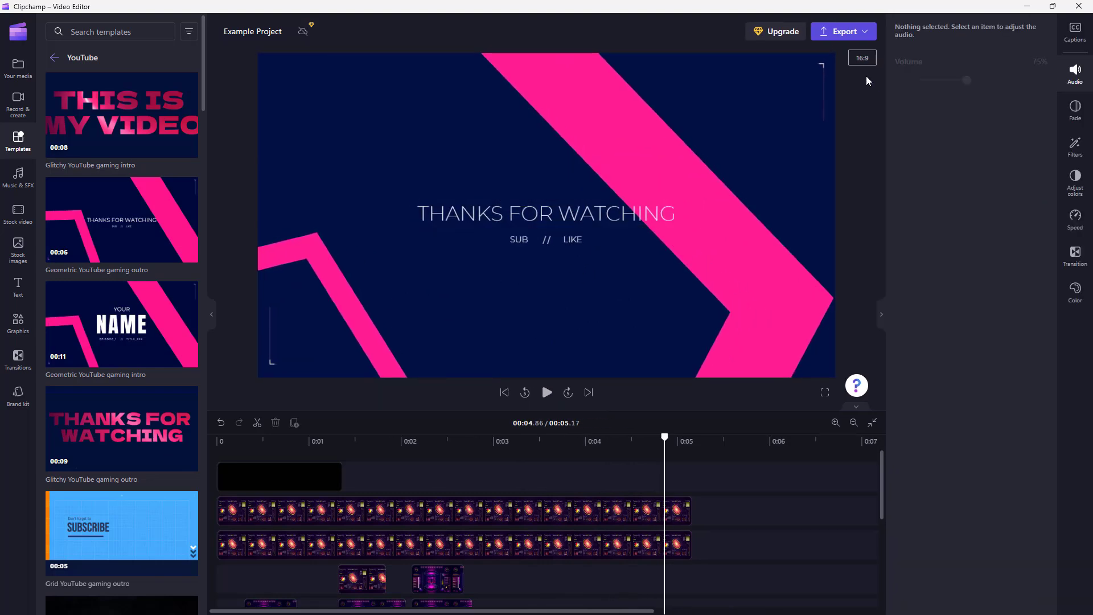
pyautogui.click(627, 214)
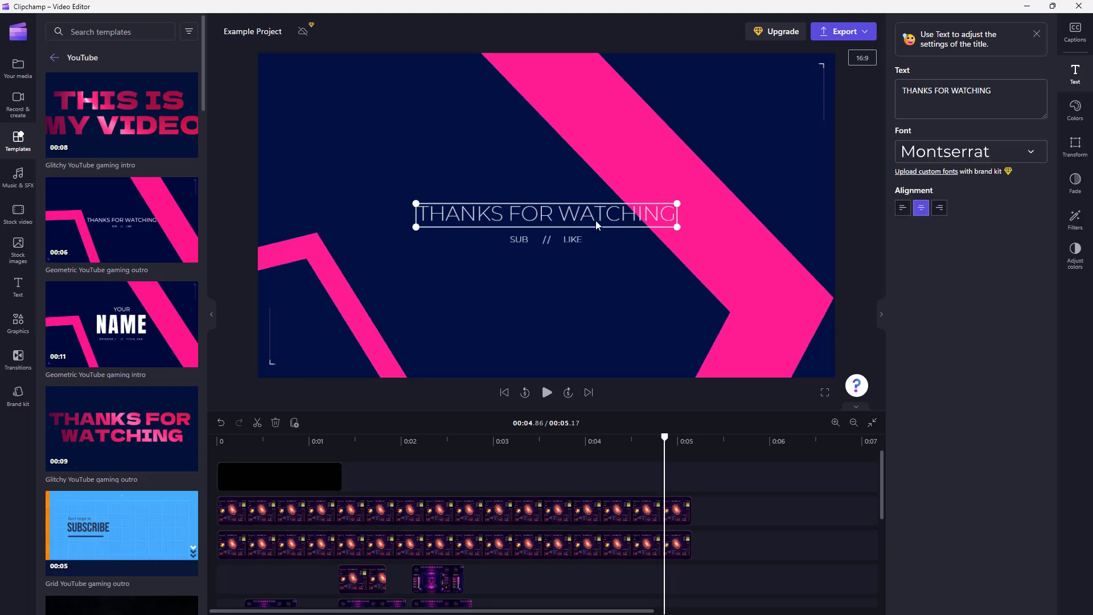
pyautogui.tripleClick(1007, 89)
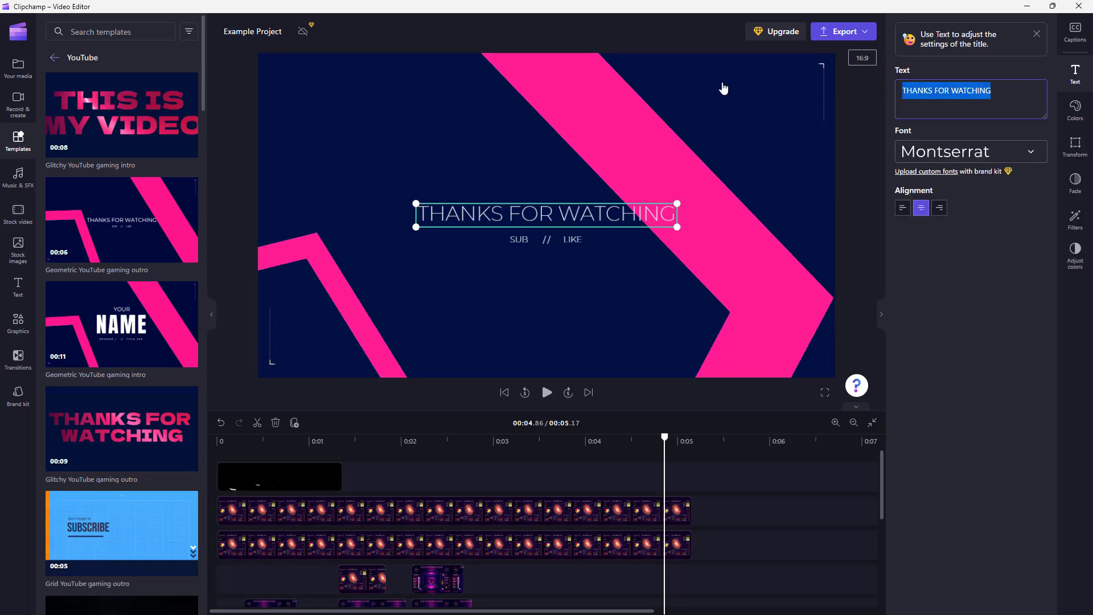
pyautogui.write('TUTORTUBE')
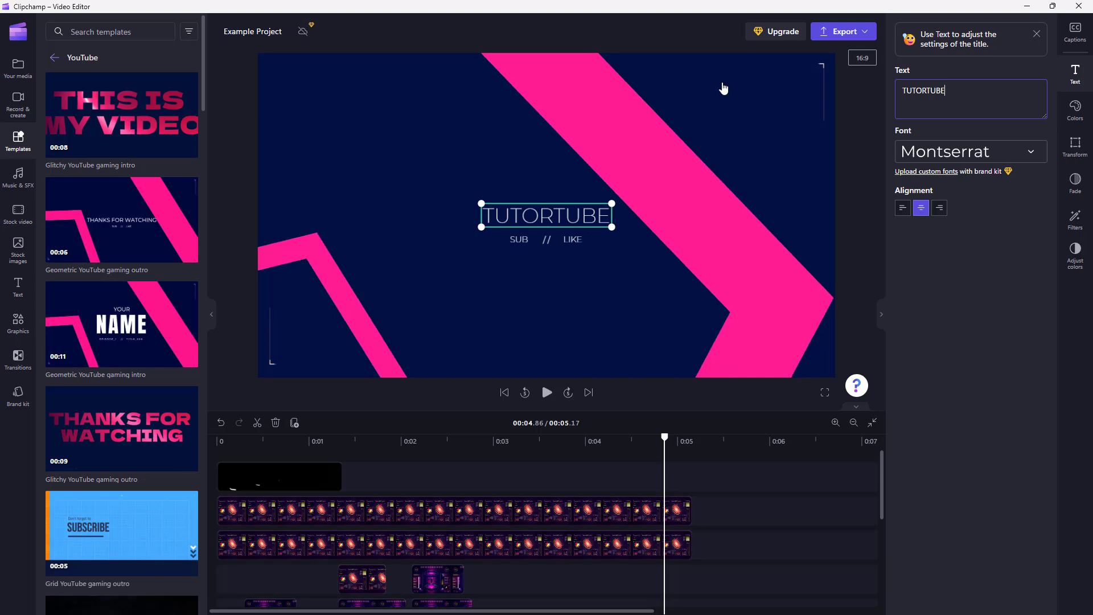
pyautogui.click(1001, 148)
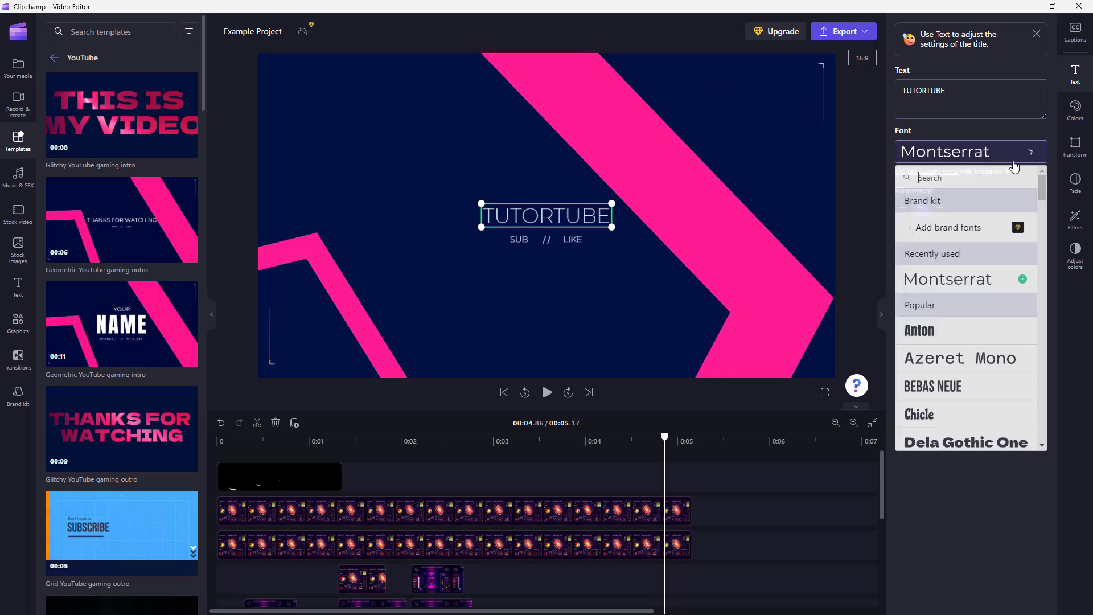
pyautogui.click(944, 340)
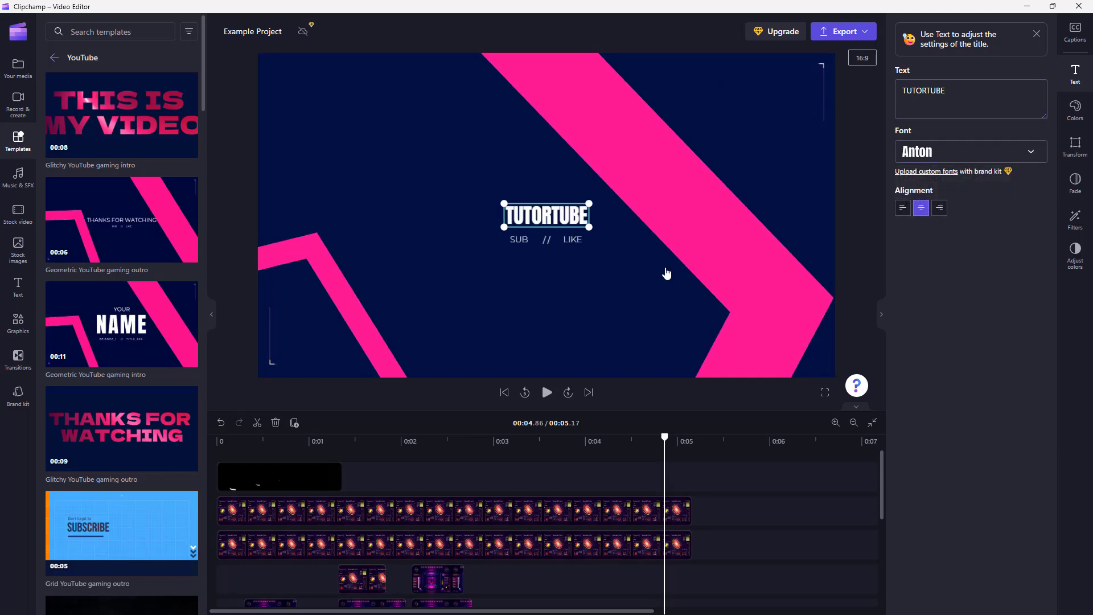
# Step: Enlarge the TUTORTUBE title while keeping it centred
pyautogui.moveTo(588, 203); pyautogui.dragTo(526, 204)
pyautogui.click(411, 442)
pyautogui.click(502, 568)
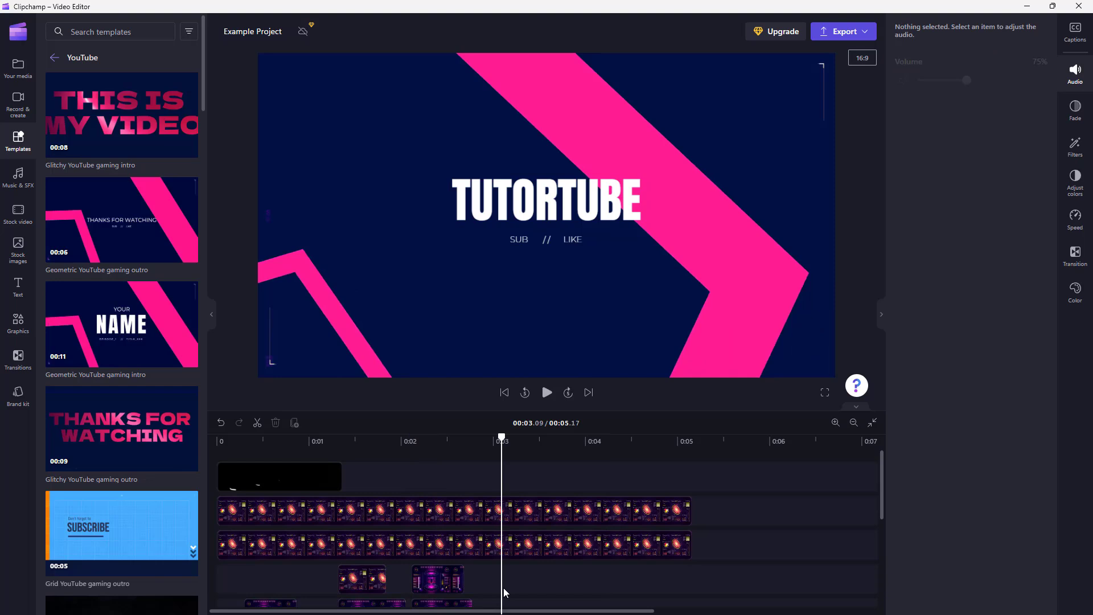
# Step: Shift the TUTORTUBE text clip later, stretching the outro to 5.81 seconds
pyautogui.scroll(-3, 502, 568)
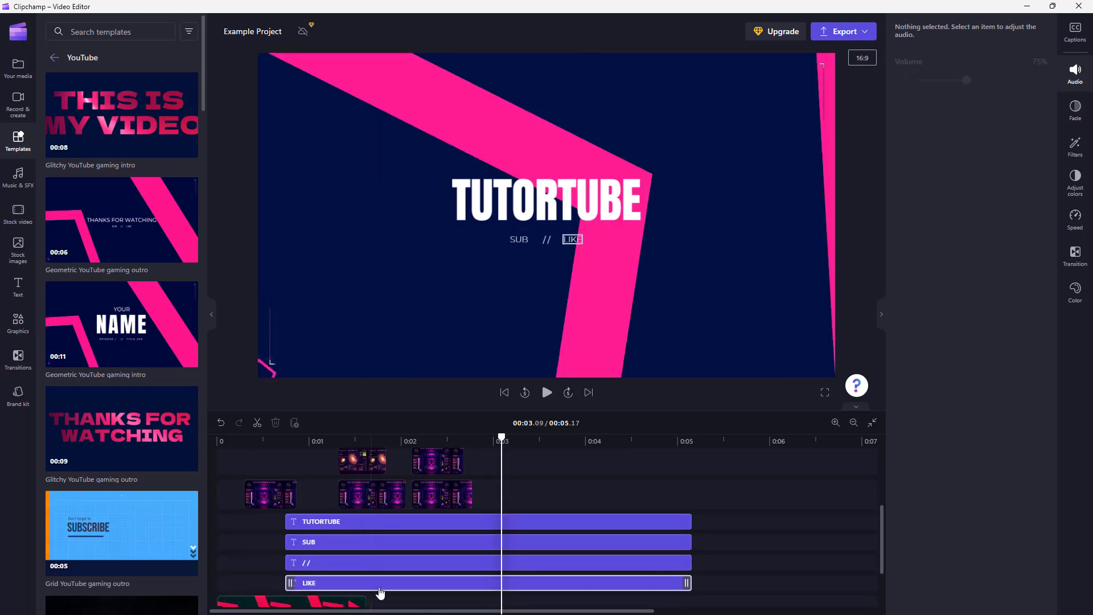
pyautogui.click(402, 522)
pyautogui.moveTo(402, 522); pyautogui.dragTo(461, 521)
pyautogui.moveTo(369, 494); pyautogui.dragTo(476, 506)
pyautogui.scroll(-3, 409, 529)
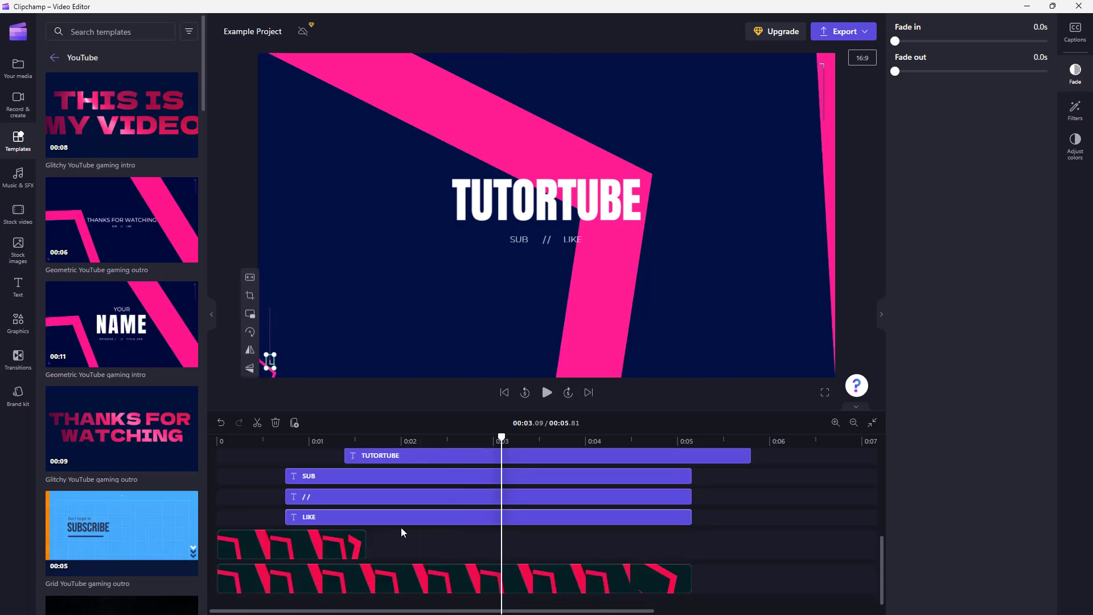
pyautogui.scroll(5, 455, 524)
pyautogui.click(322, 500)
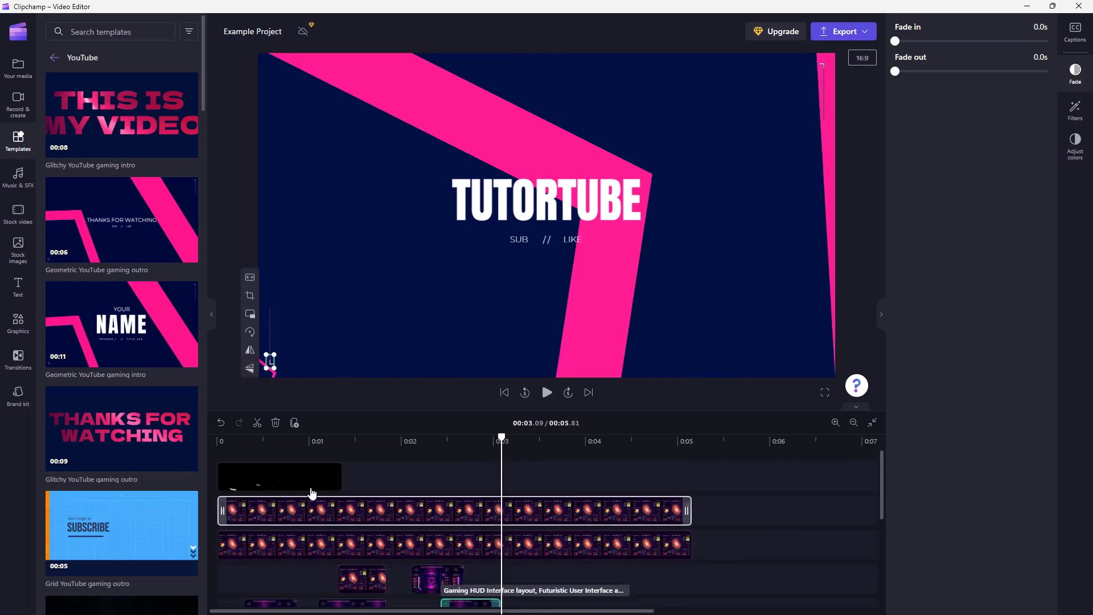
pyautogui.click(274, 439)
pyautogui.moveTo(277, 441); pyautogui.dragTo(265, 439)
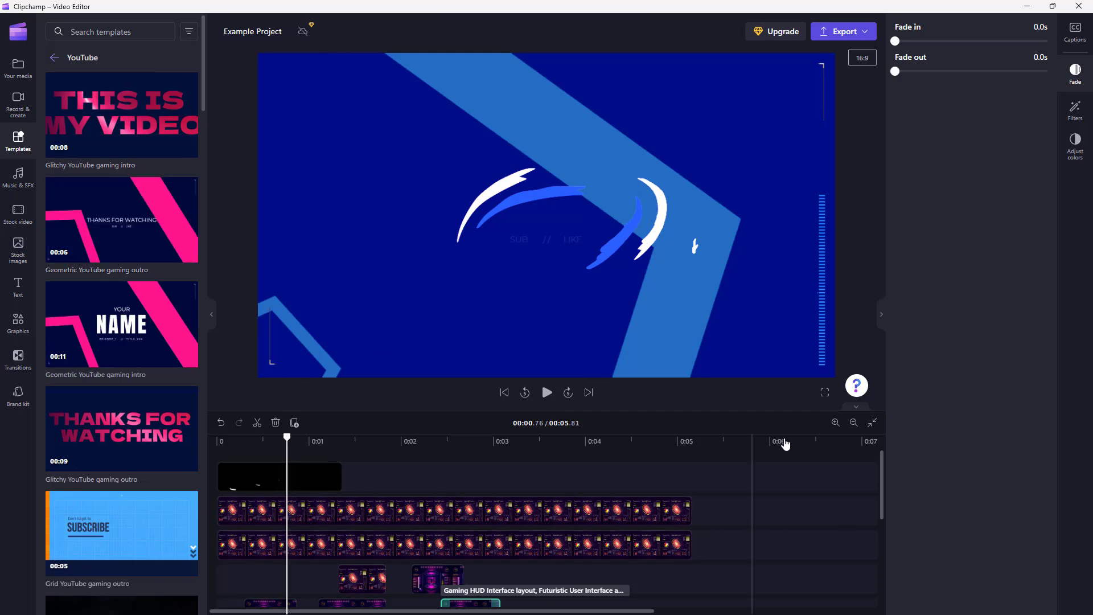
# Step: Add the Glitchy YouTube gaming intro template after the outro
pyautogui.click(806, 452)
pyautogui.scroll(-10, 141, 329)
pyautogui.scroll(-15, 142, 329)
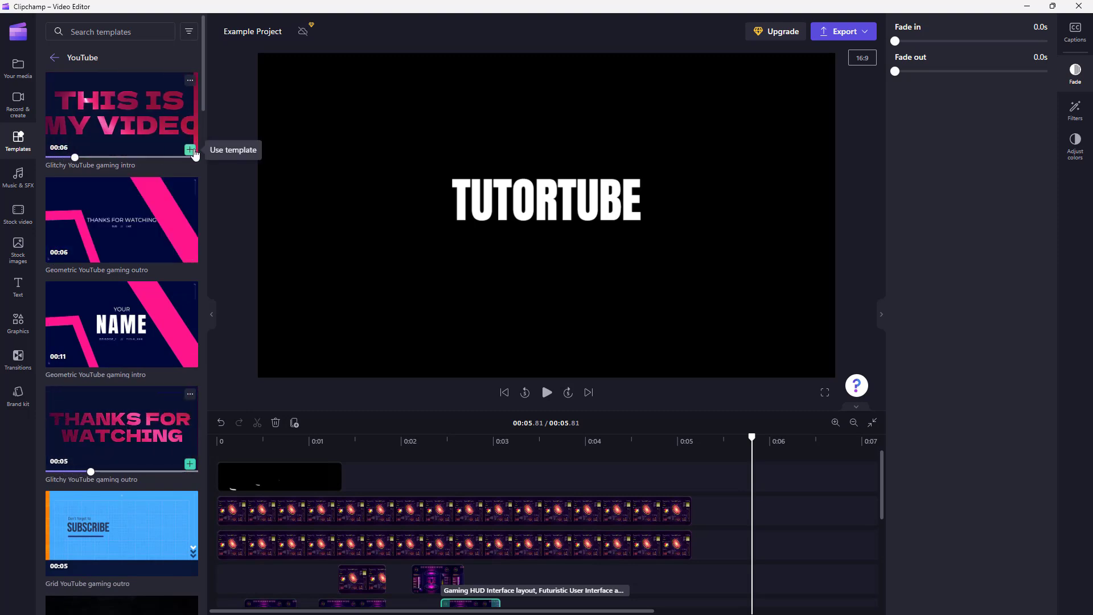
pyautogui.click(191, 150)
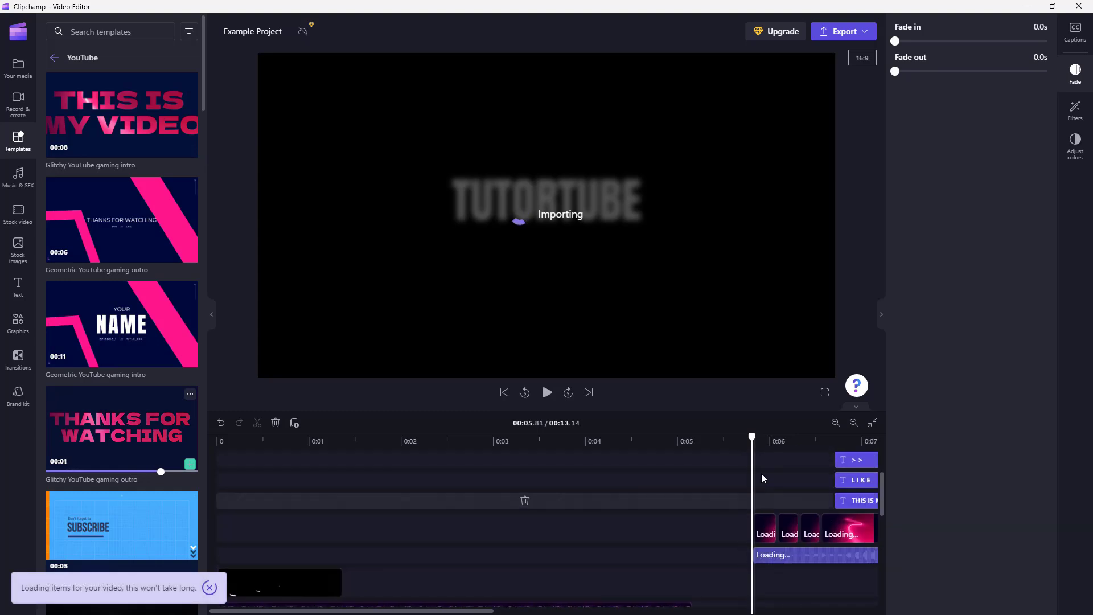
# Step: Preview the intro's 'THIS IS MY VIDEO' title, then return to all template categories
pyautogui.moveTo(794, 441); pyautogui.dragTo(861, 441)
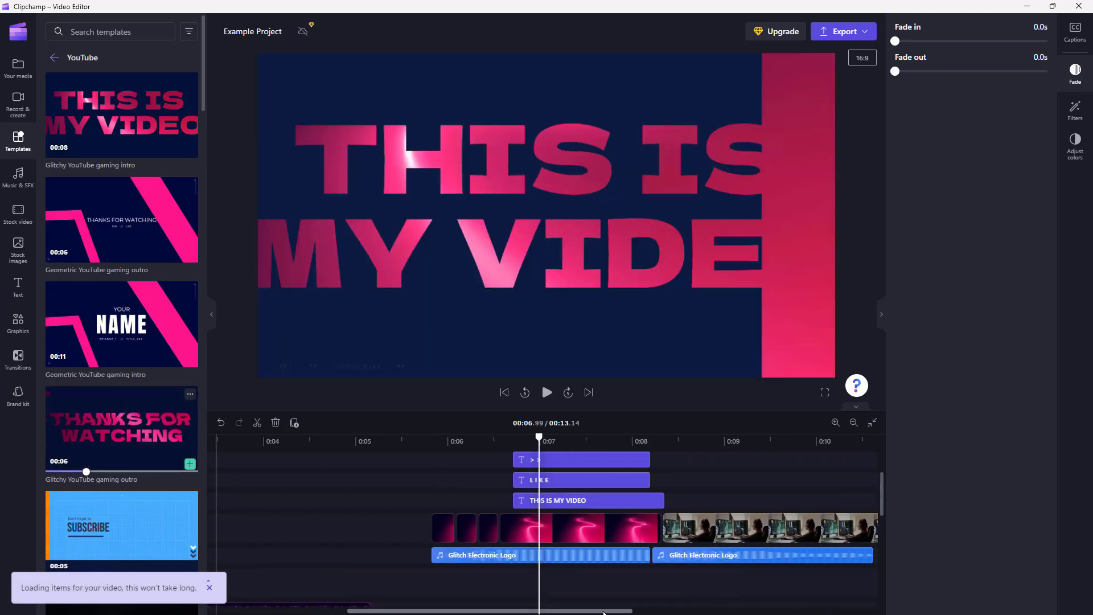
pyautogui.scroll(-2, 483, 493)
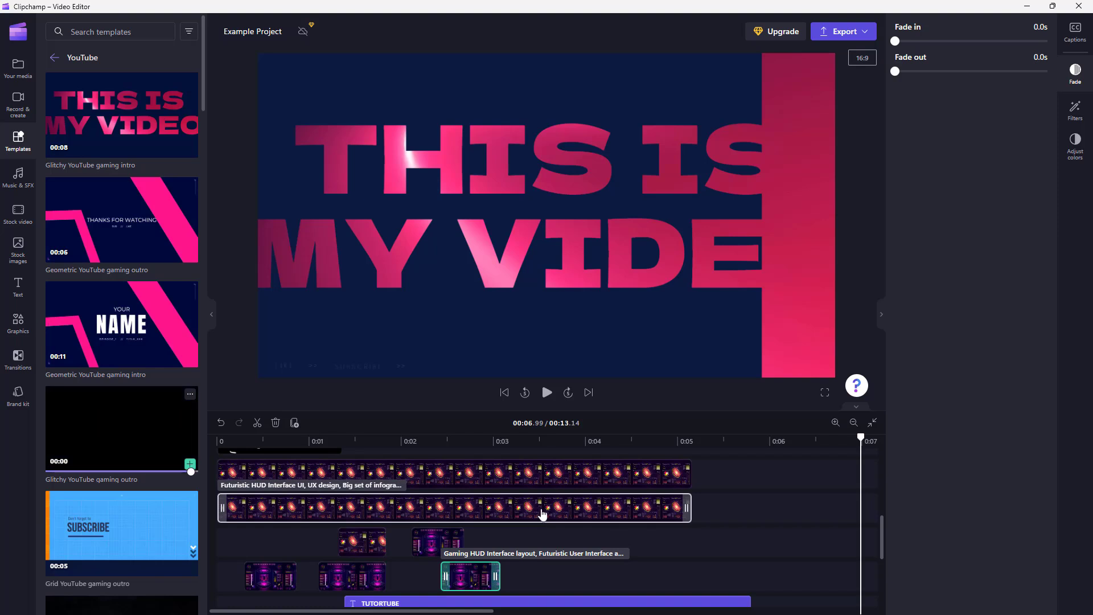
pyautogui.moveTo(120, 251)
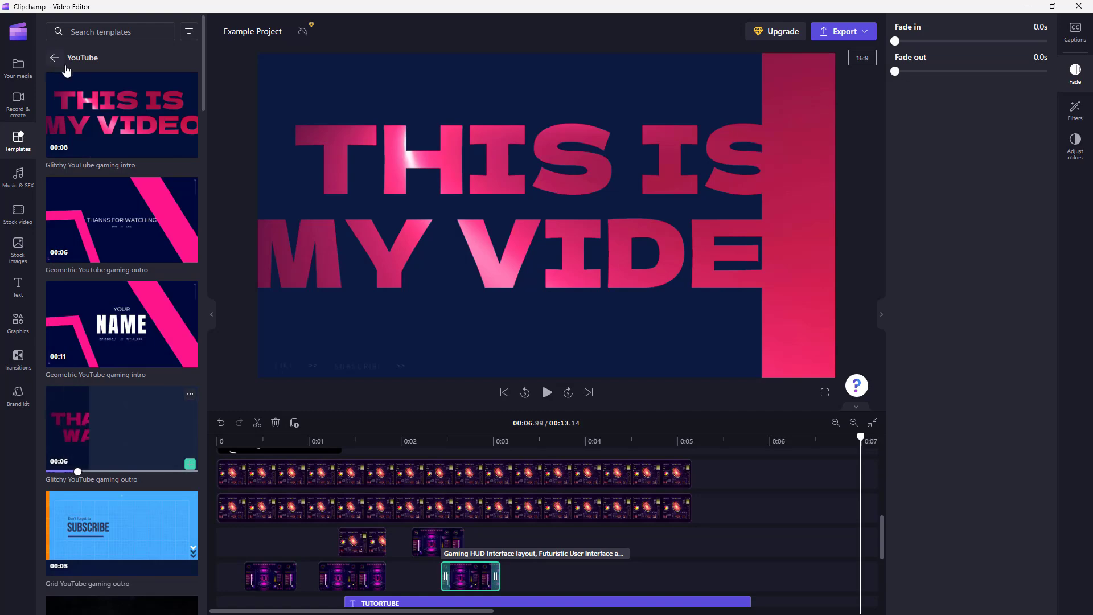
pyautogui.click(54, 59)
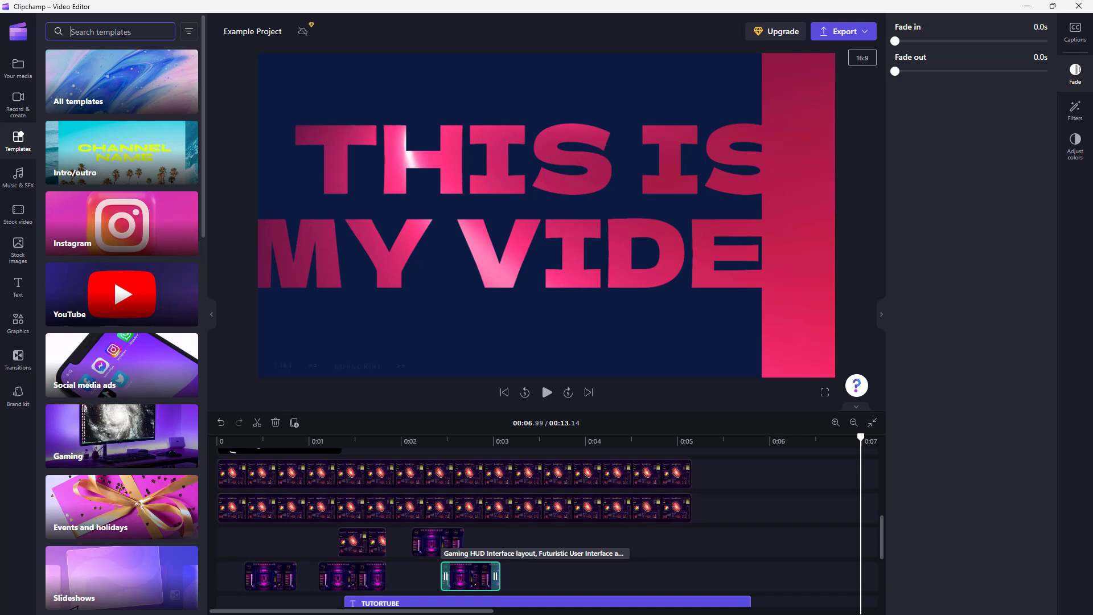
# Step: Search templates for 'subscribe' and add the Grid YouTube gaming outro to the timeline
pyautogui.write('sub')
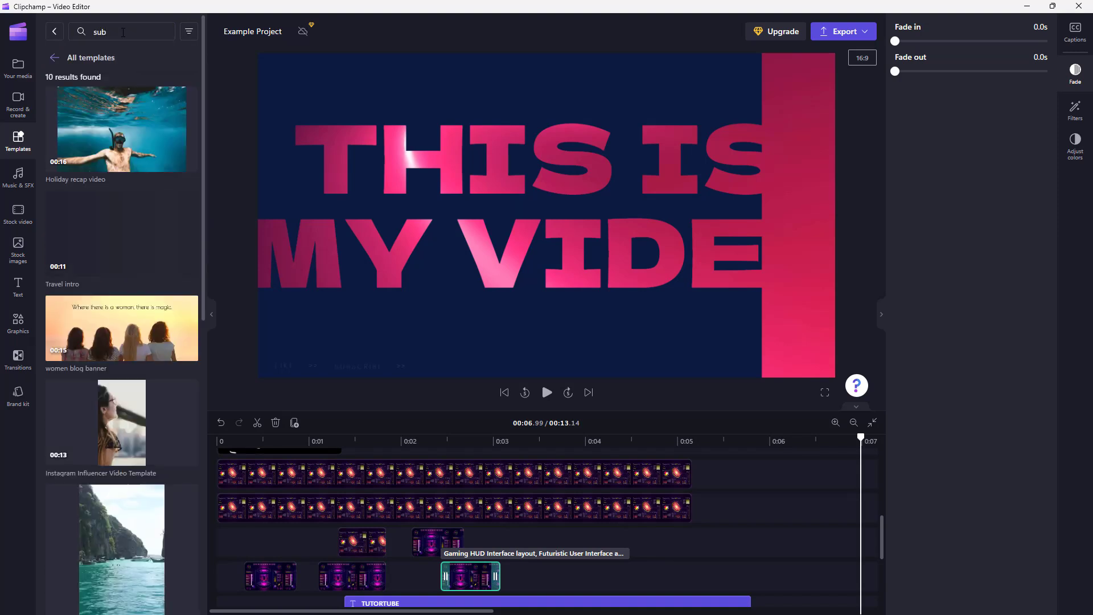
pyautogui.write('sc')
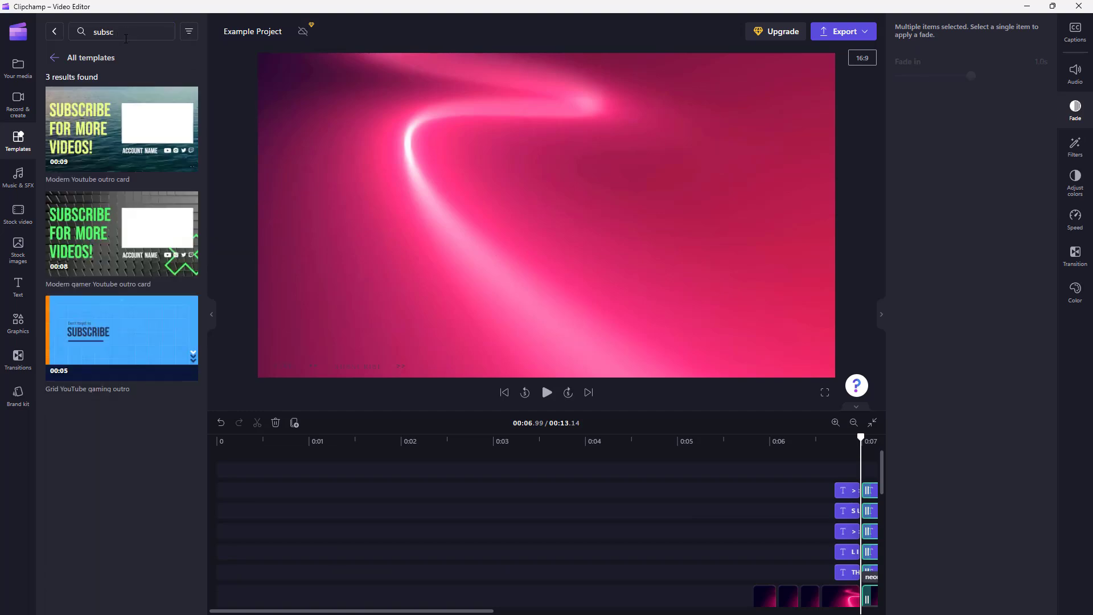
pyautogui.write('ribe')
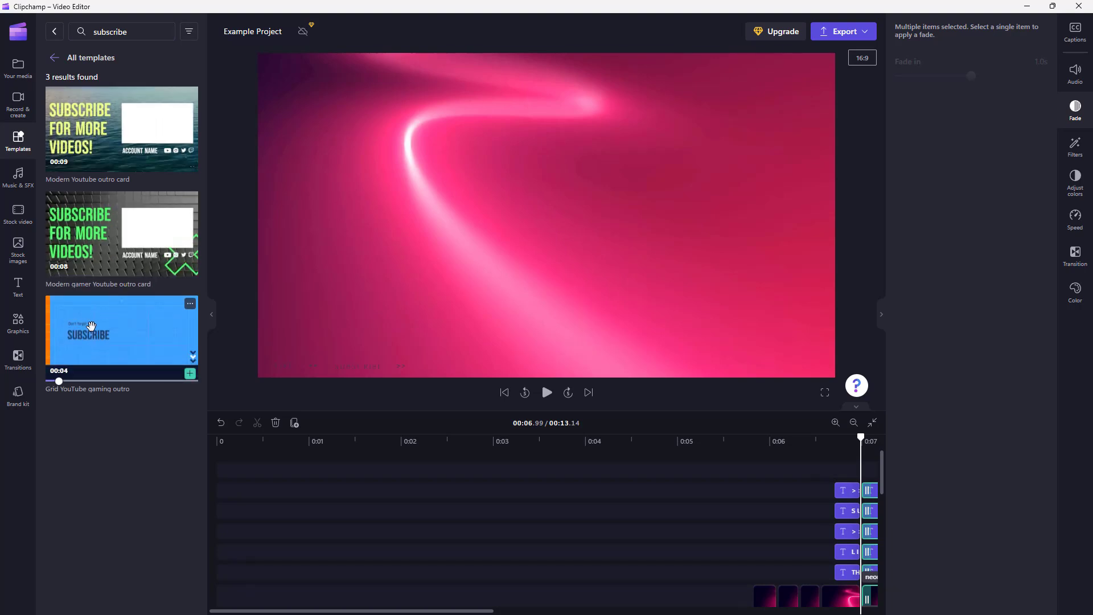
pyautogui.click(389, 495)
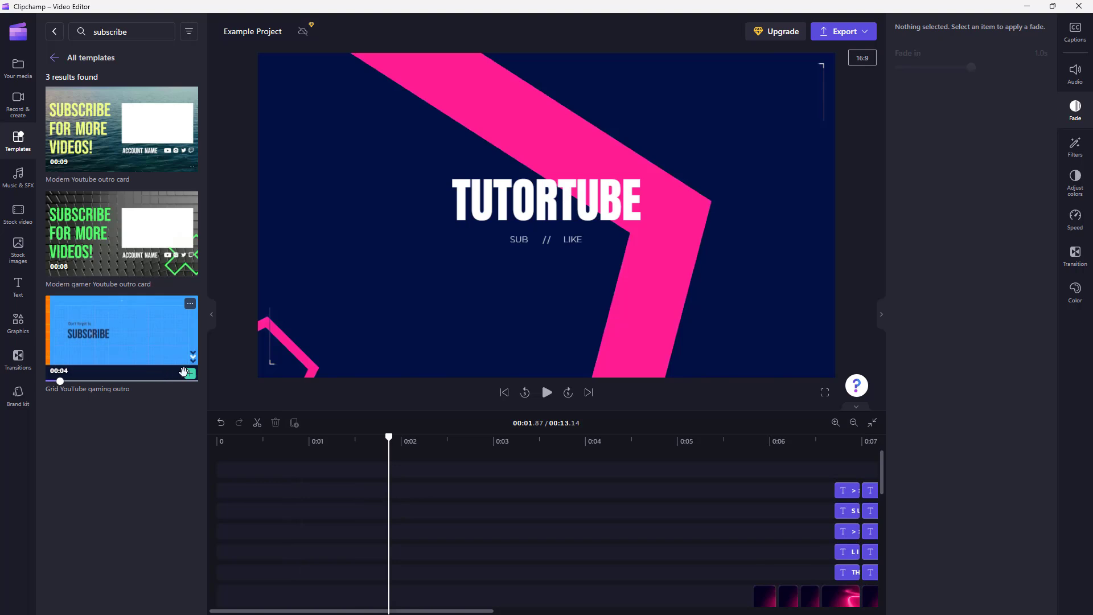
pyautogui.moveTo(190, 373); pyautogui.dragTo(652, 477)
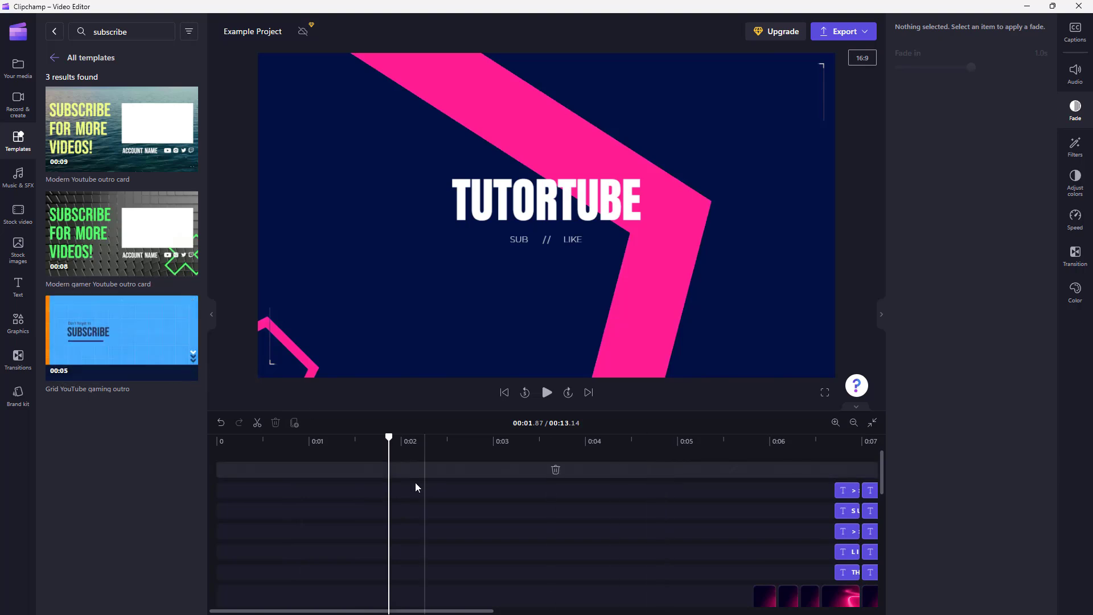
pyautogui.moveTo(416, 487); pyautogui.dragTo(428, 481)
pyautogui.click(537, 441)
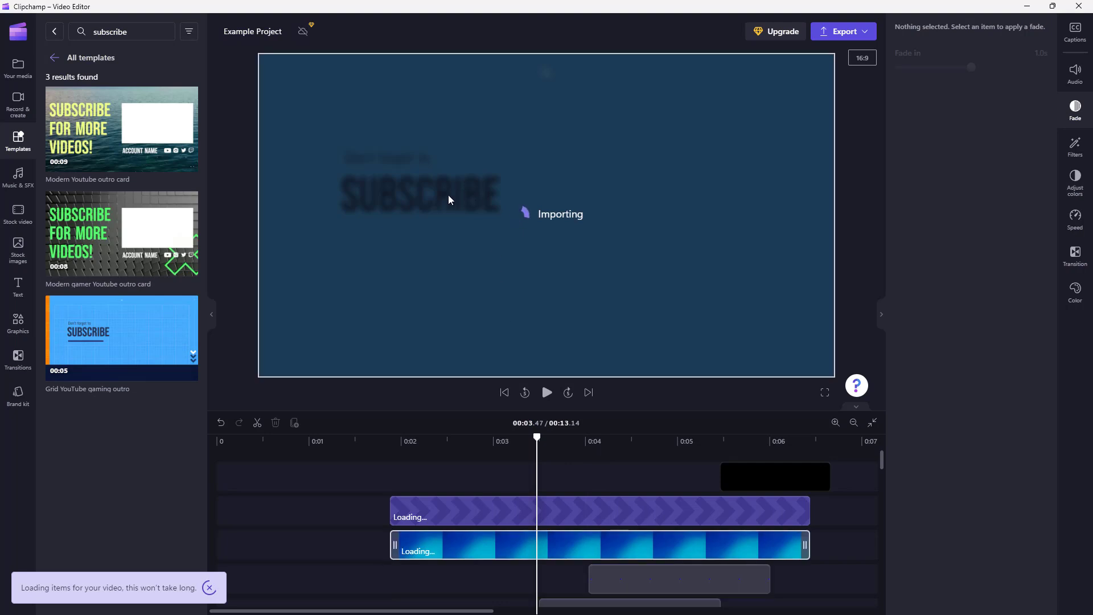
pyautogui.click(619, 442)
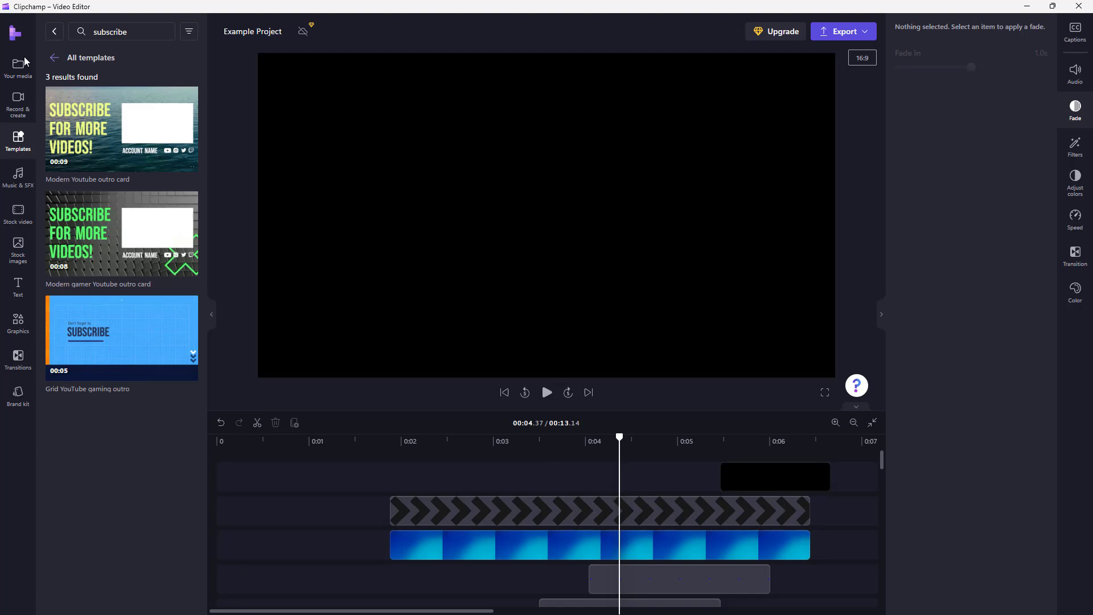
pyautogui.click(19, 35)
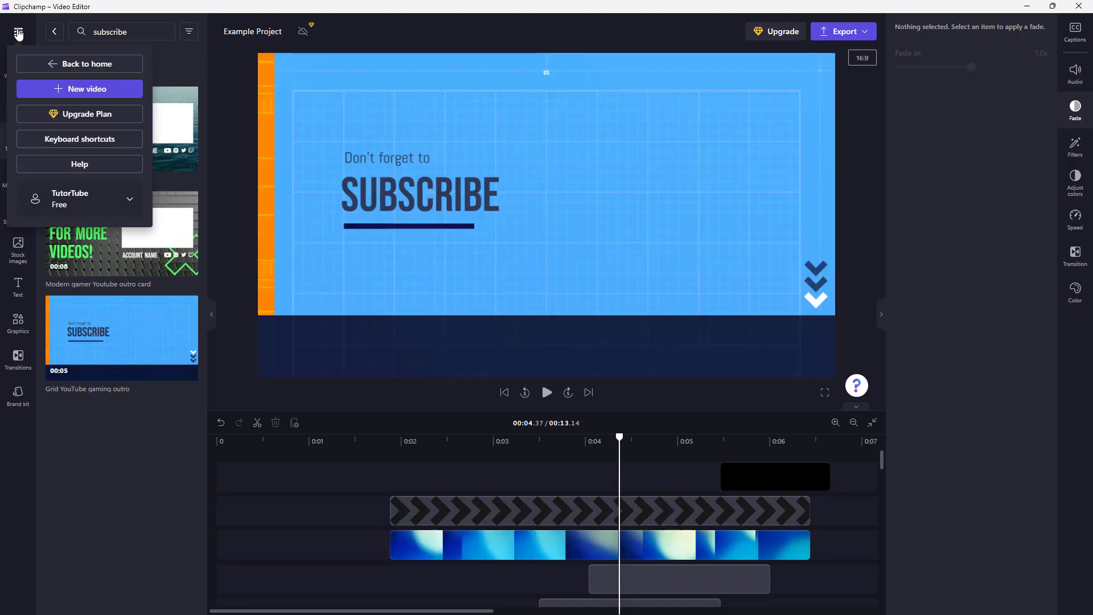
# Step: Go back home and preview the Travel ad template (15 seconds, 1:1) from the Templates gallery
pyautogui.click(39, 67)
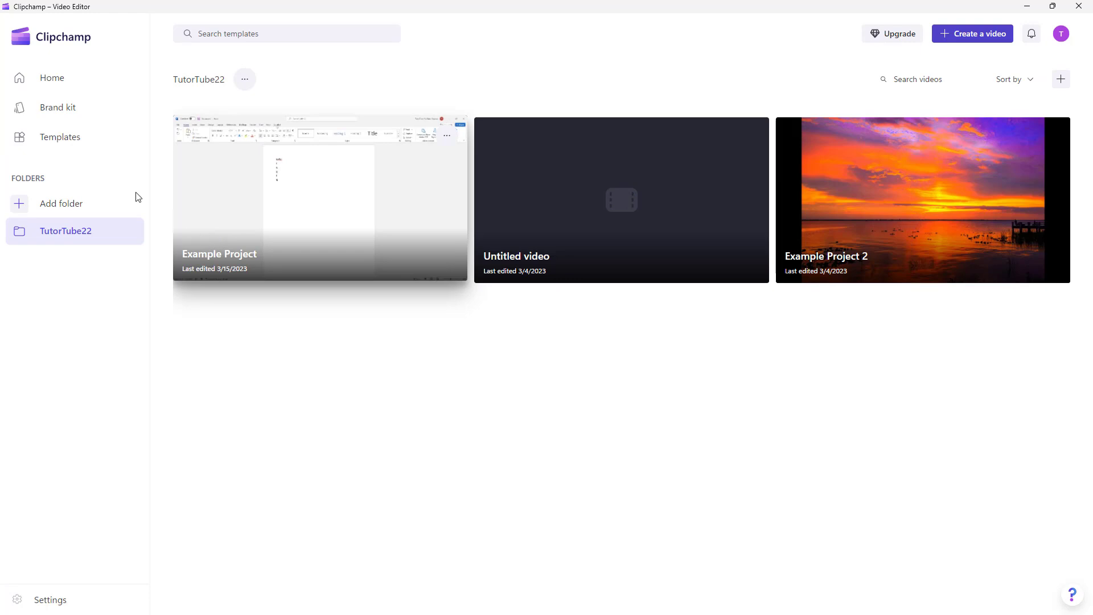
pyautogui.click(78, 140)
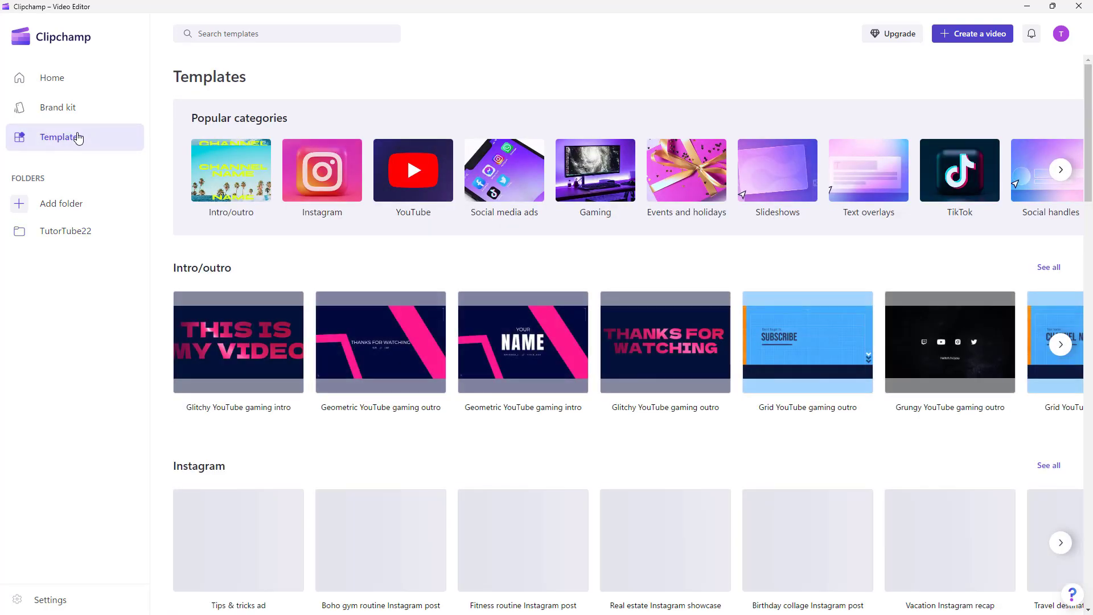
pyautogui.scroll(-15, 862, 238)
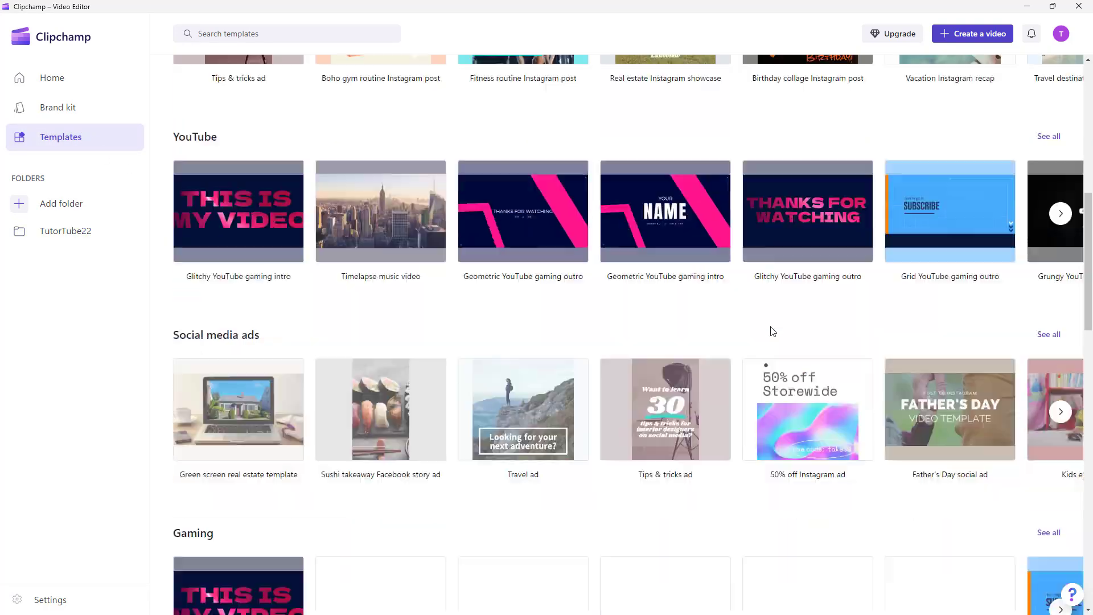
pyautogui.scroll(3, 557, 332)
pyautogui.scroll(1, 541, 337)
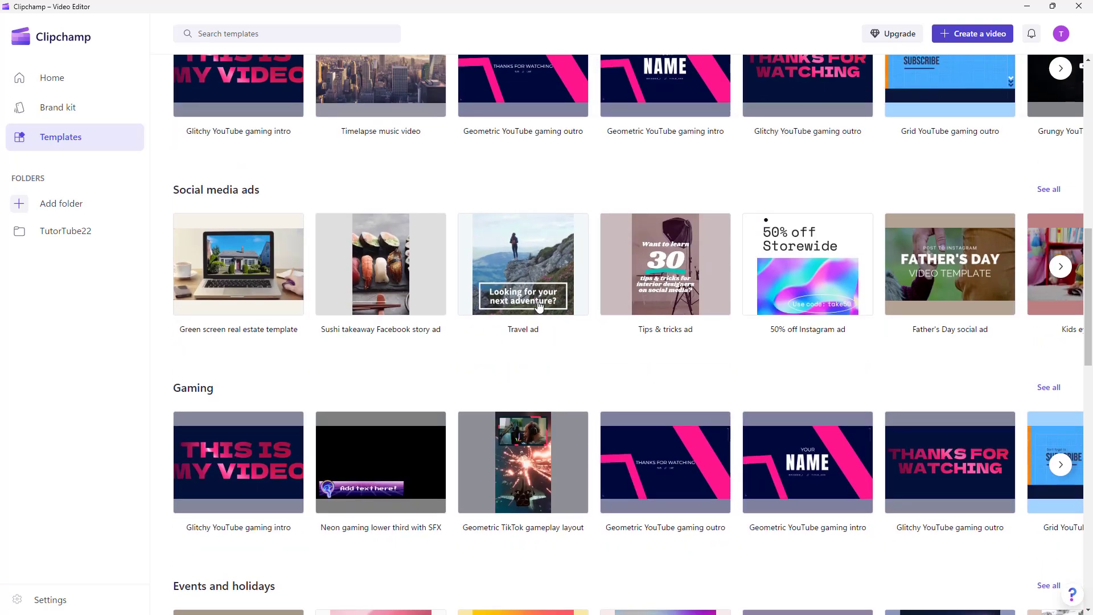
pyautogui.click(528, 281)
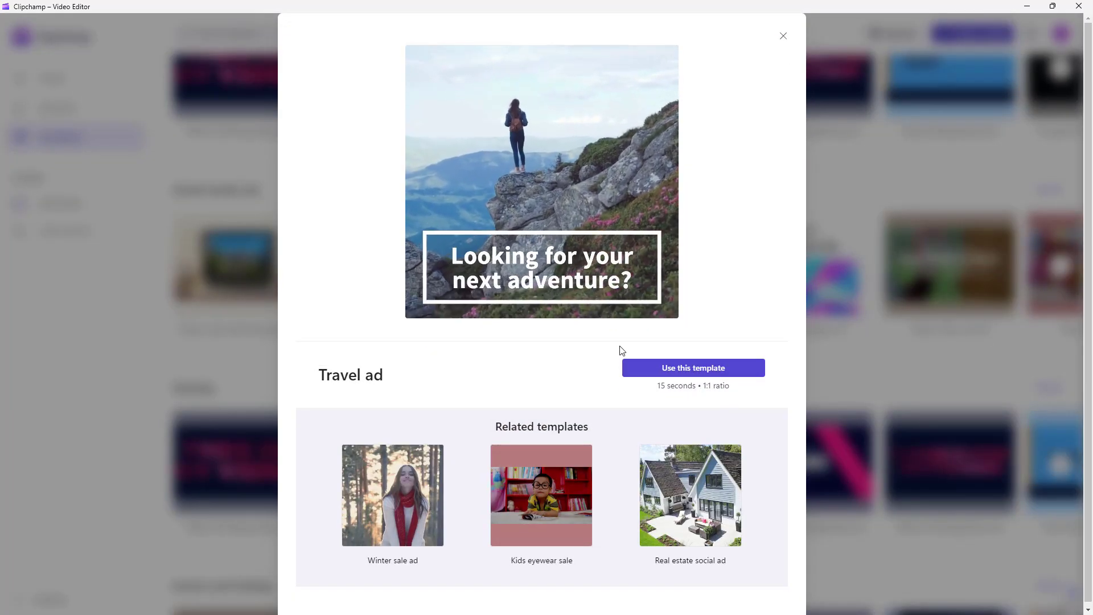
# Step: Create a project from the Travel ad template and delete its Feeling Melancholy music track
pyautogui.click(698, 369)
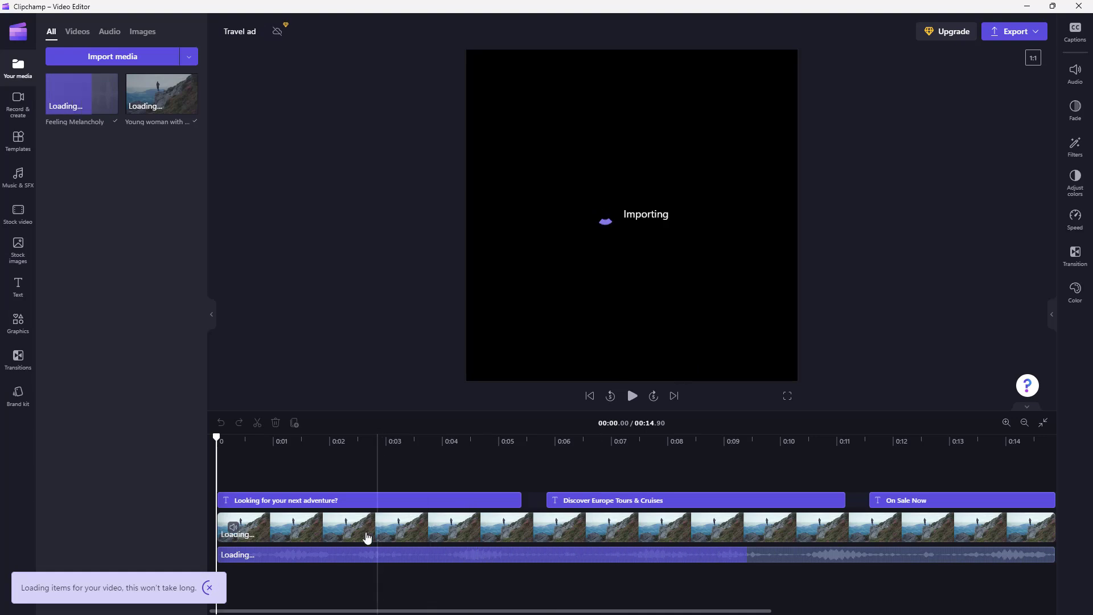
pyautogui.click(280, 557)
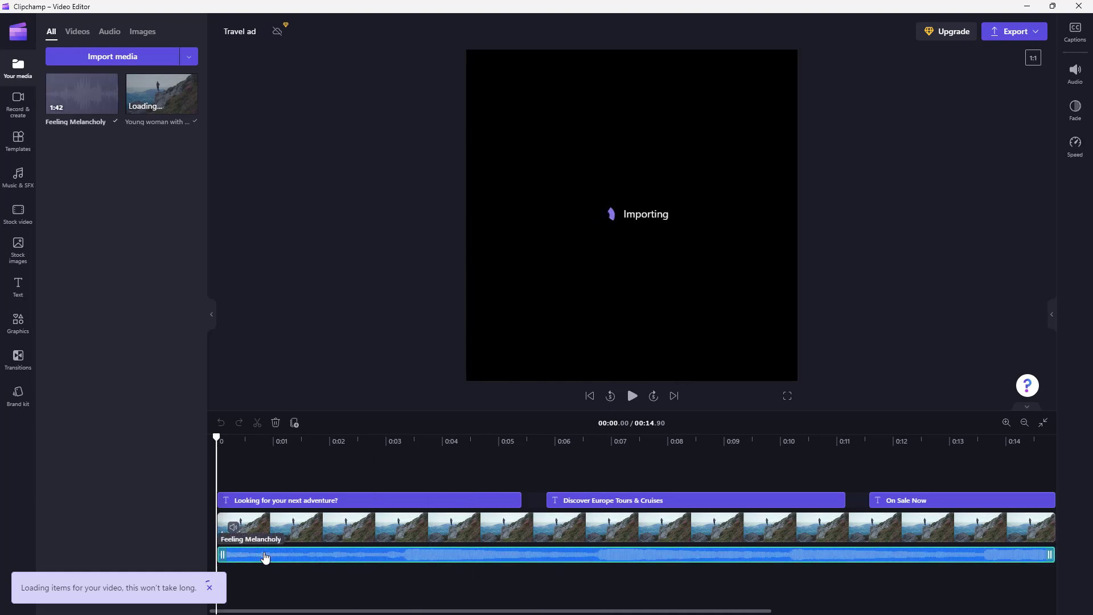
pyautogui.rightClick(282, 559)
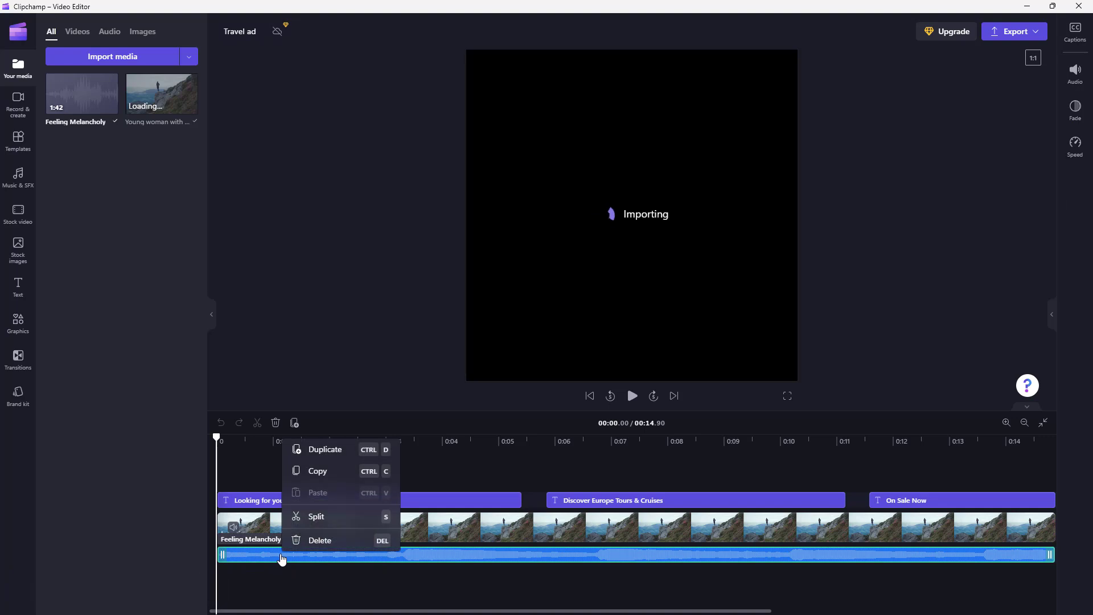
pyautogui.click(277, 566)
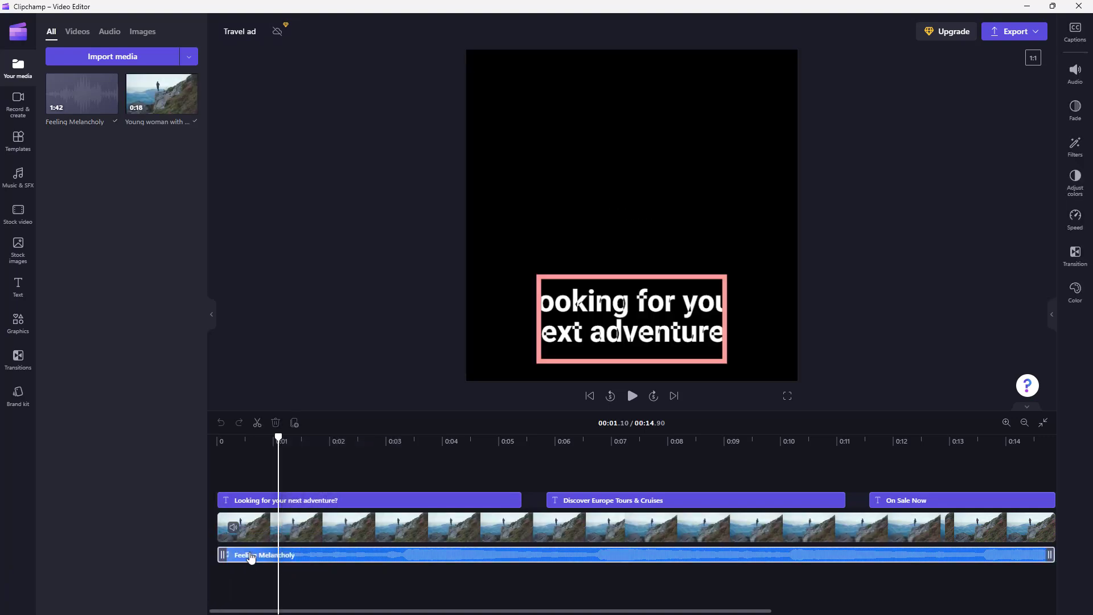
pyautogui.click(233, 556)
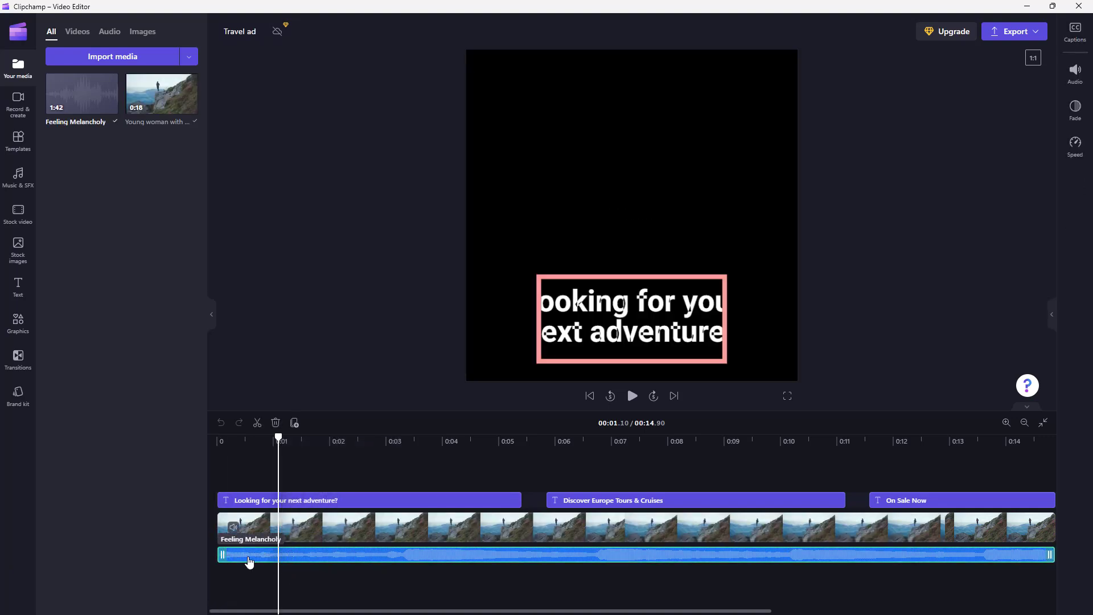
pyautogui.click(238, 523)
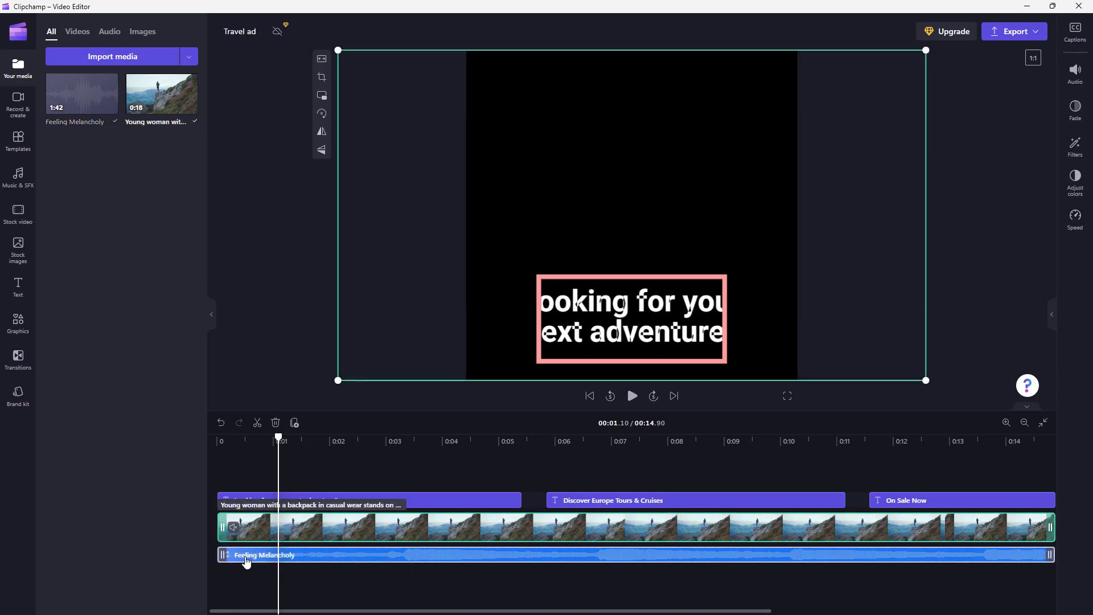
pyautogui.click(244, 554)
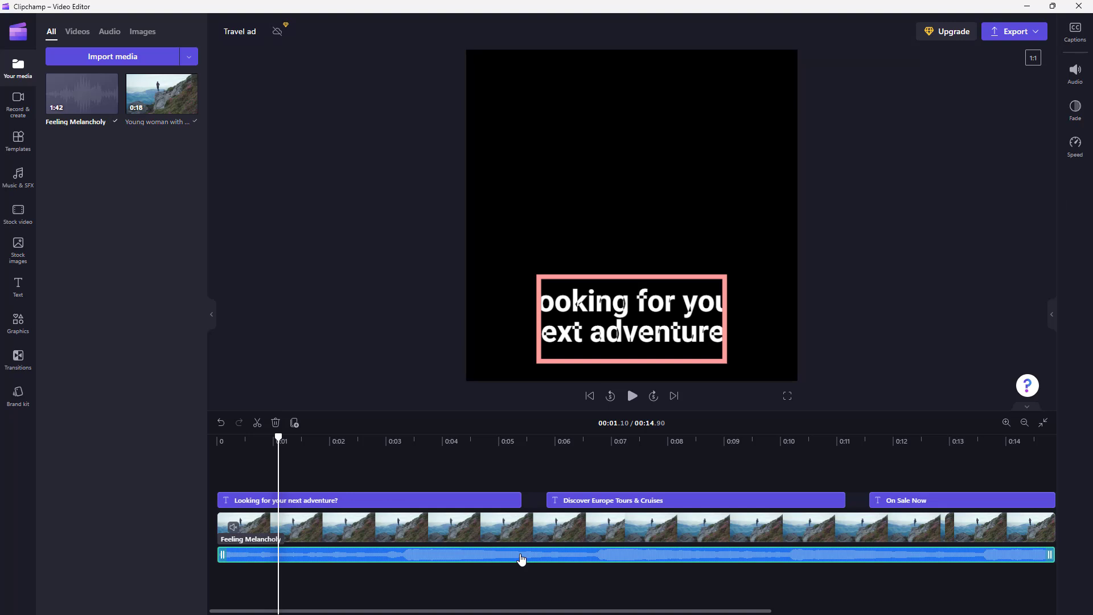
pyautogui.press('Delete')
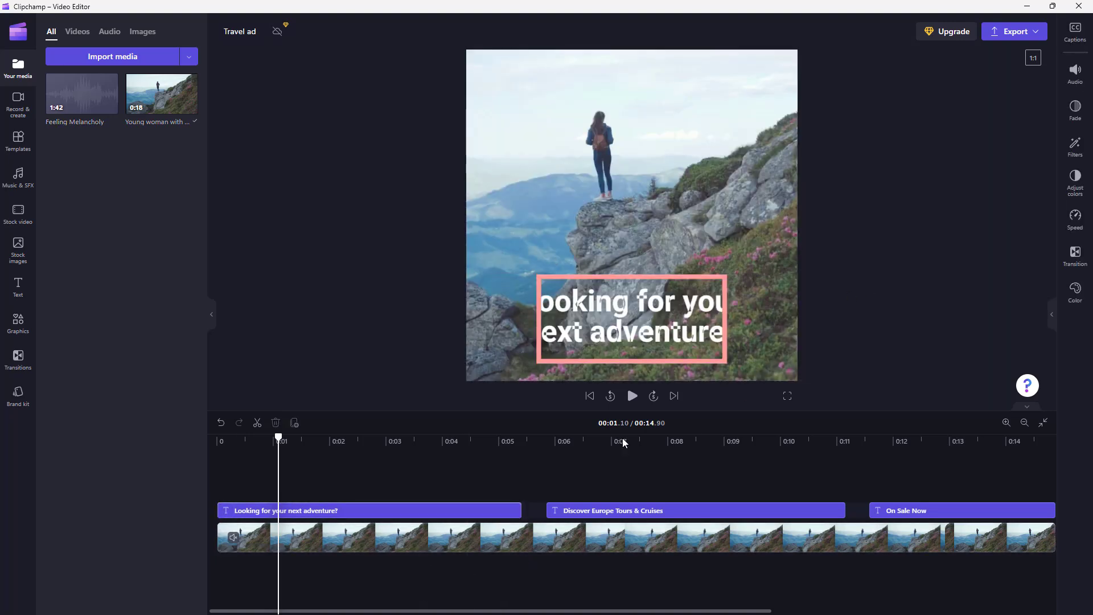
# Step: Change the Travel ad project's aspect ratio from 1:1 to 16:9 Widescreen
pyautogui.click(609, 434)
pyautogui.click(632, 395)
pyautogui.click(632, 395)
pyautogui.click(700, 309)
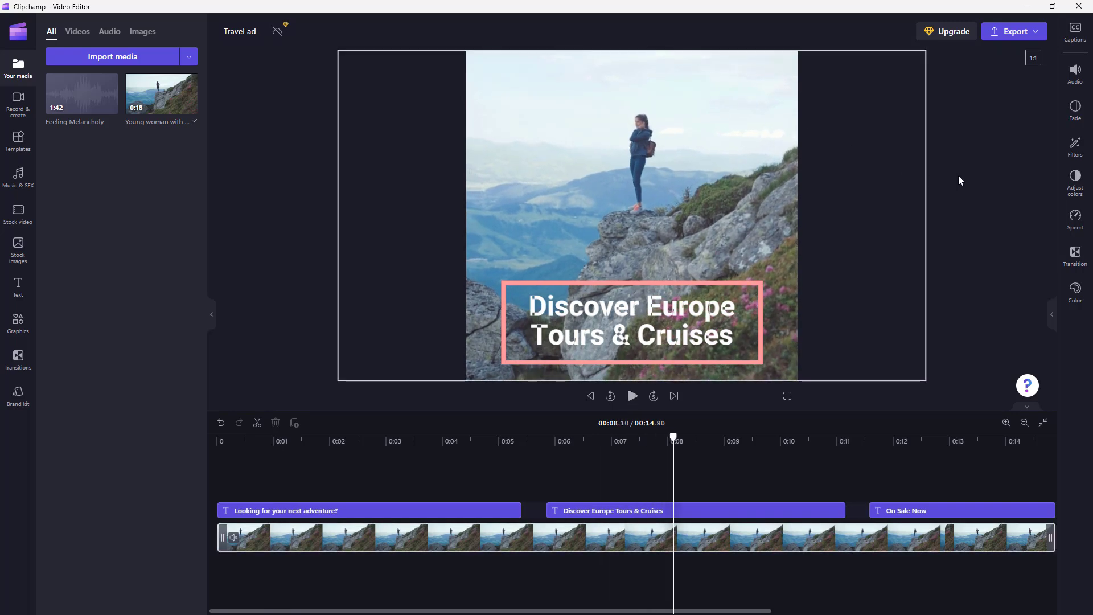
pyautogui.click(1033, 57)
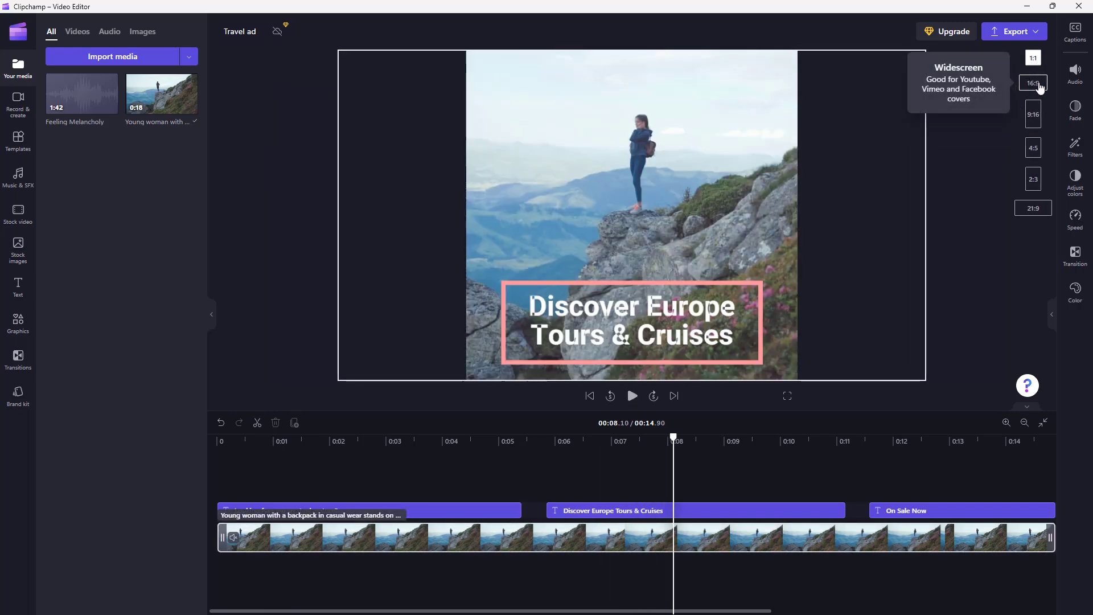
pyautogui.click(1033, 82)
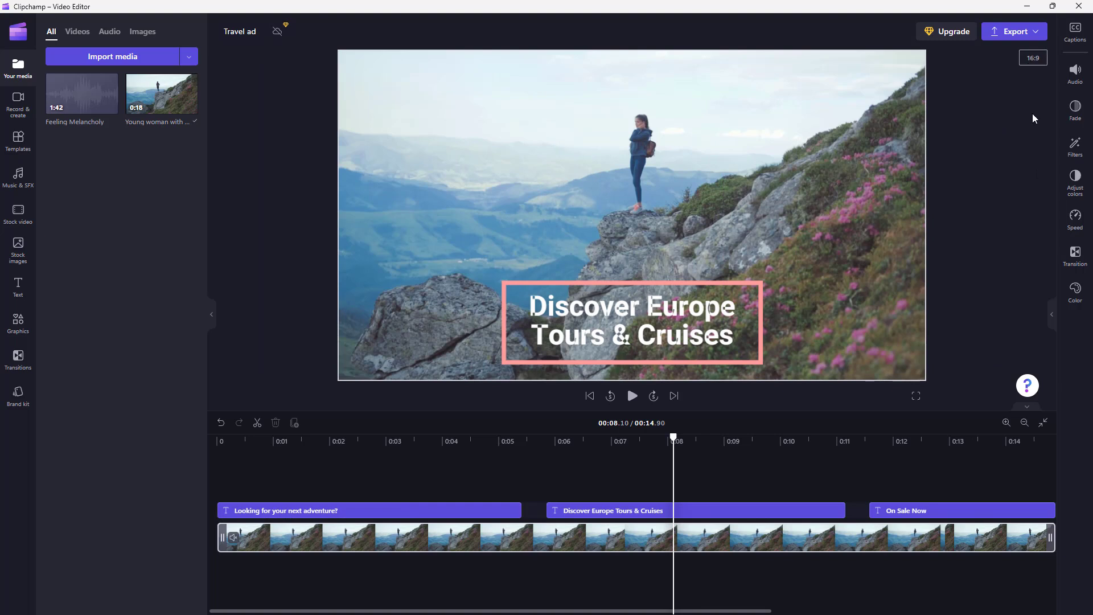
pyautogui.click(712, 476)
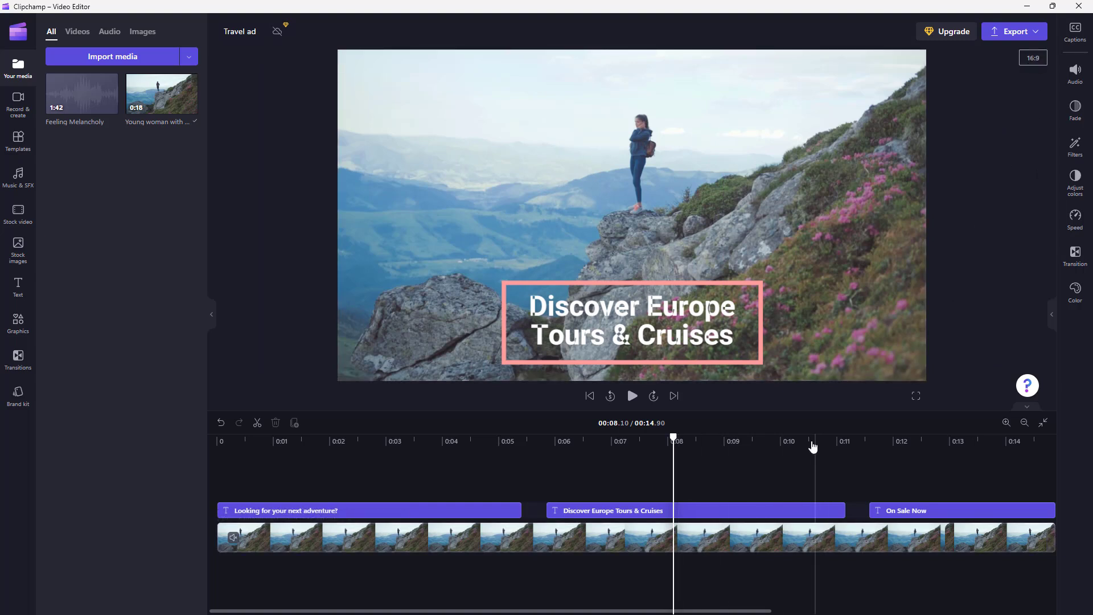